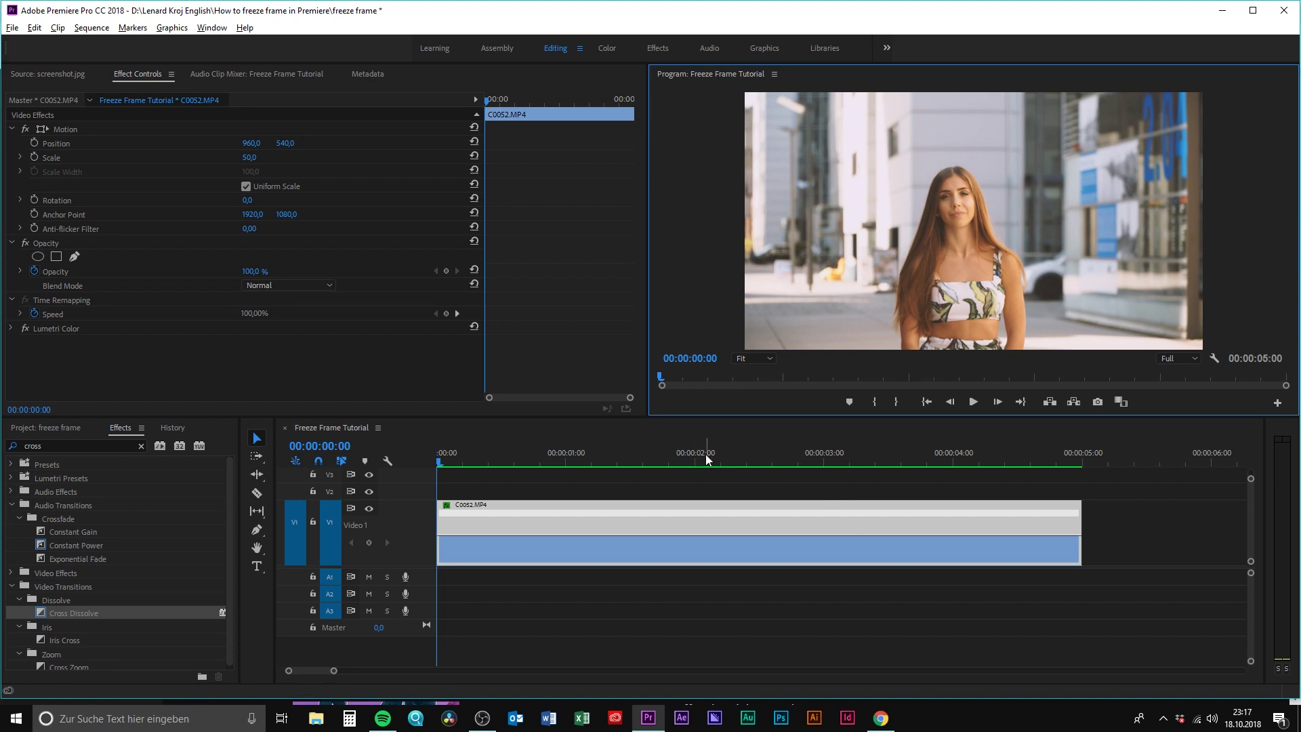
# Add a frame hold to the C0052.MP4 clip at 00:00:02:01.
pyautogui.press('space')
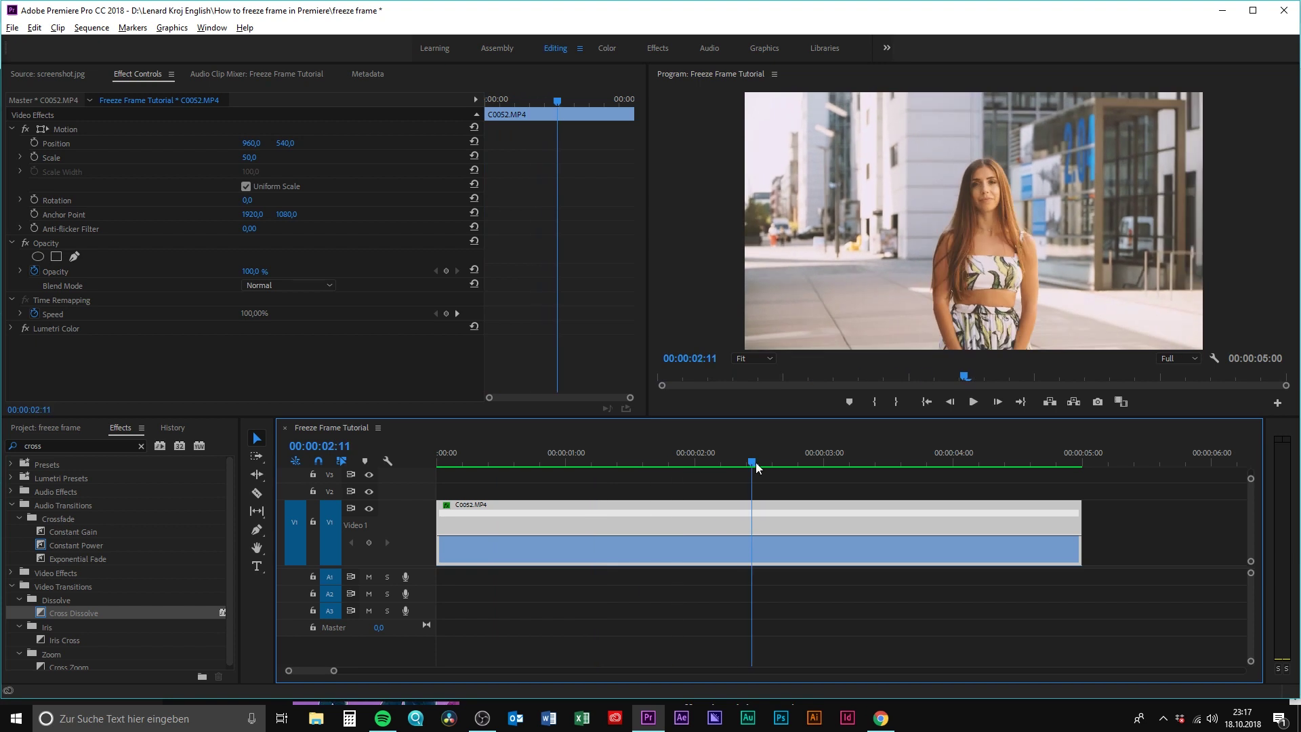
pyautogui.moveTo(715, 466); pyautogui.dragTo(613, 470)
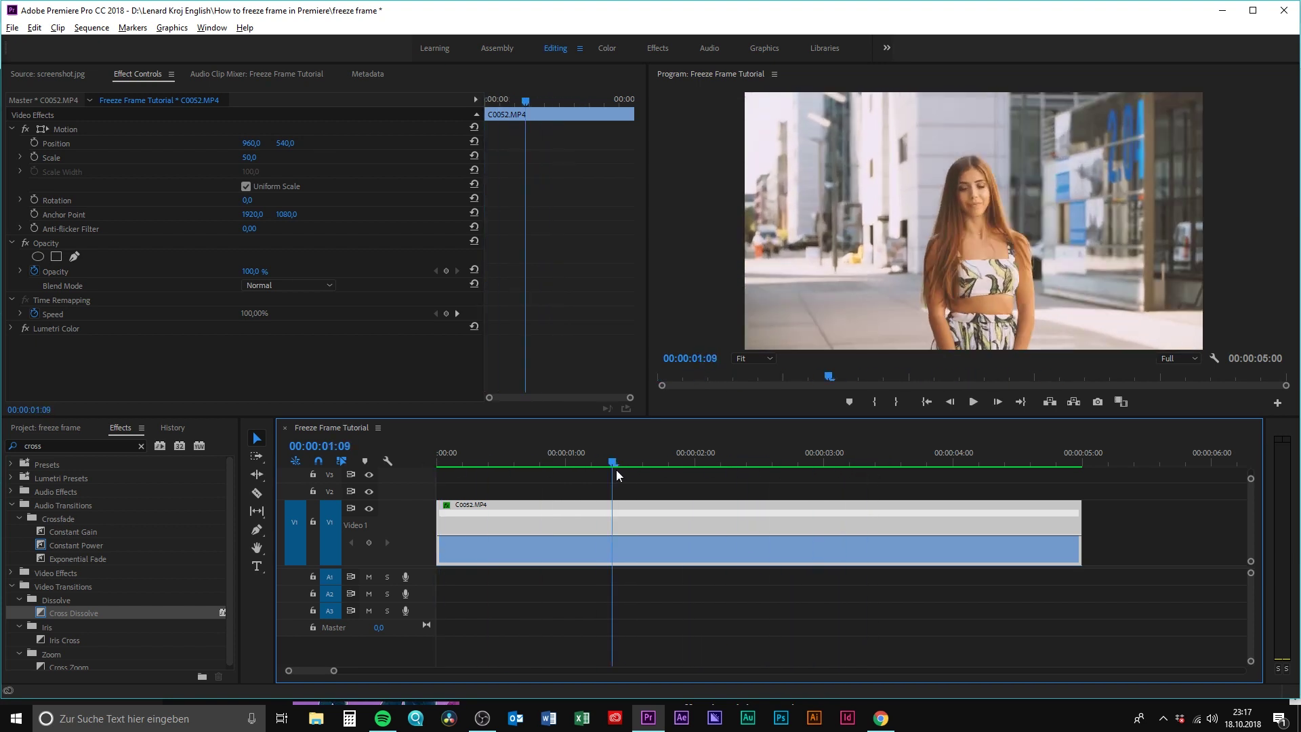
pyautogui.press('Right')
pyautogui.press('Right')
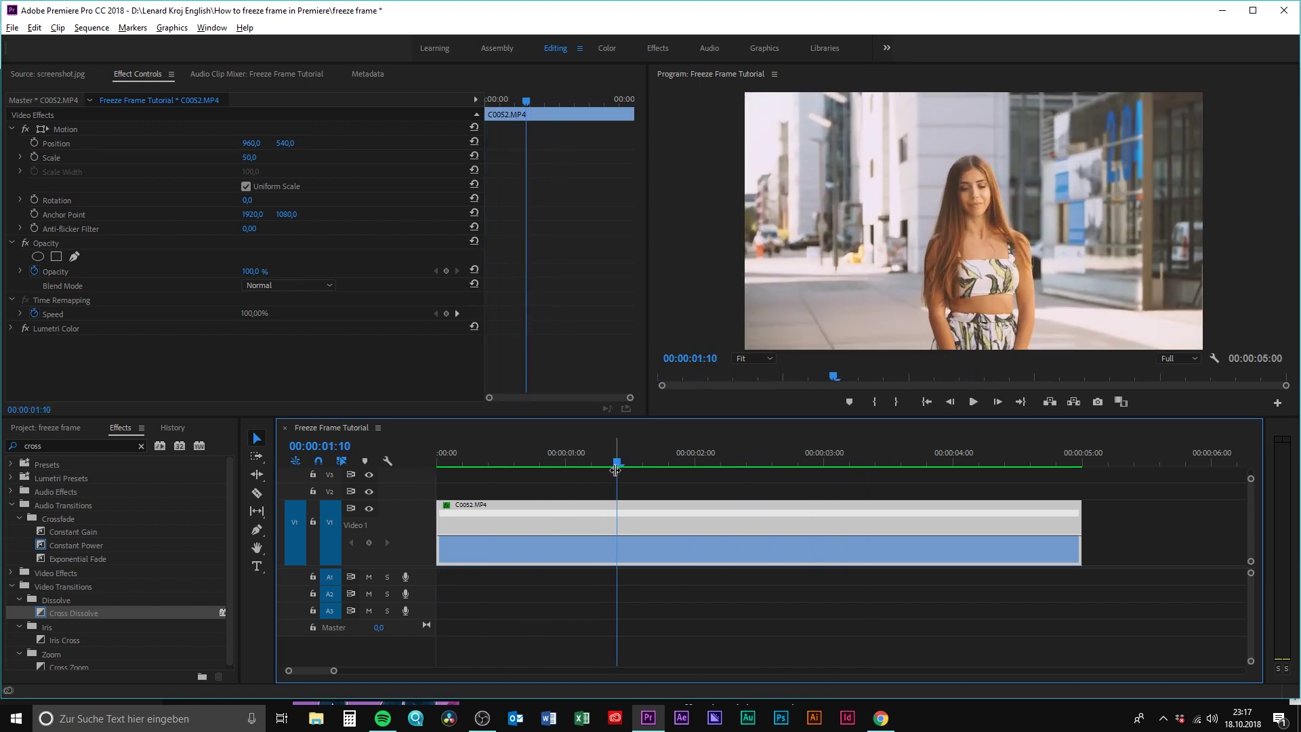
pyautogui.press('Right')
pyautogui.press('Right')
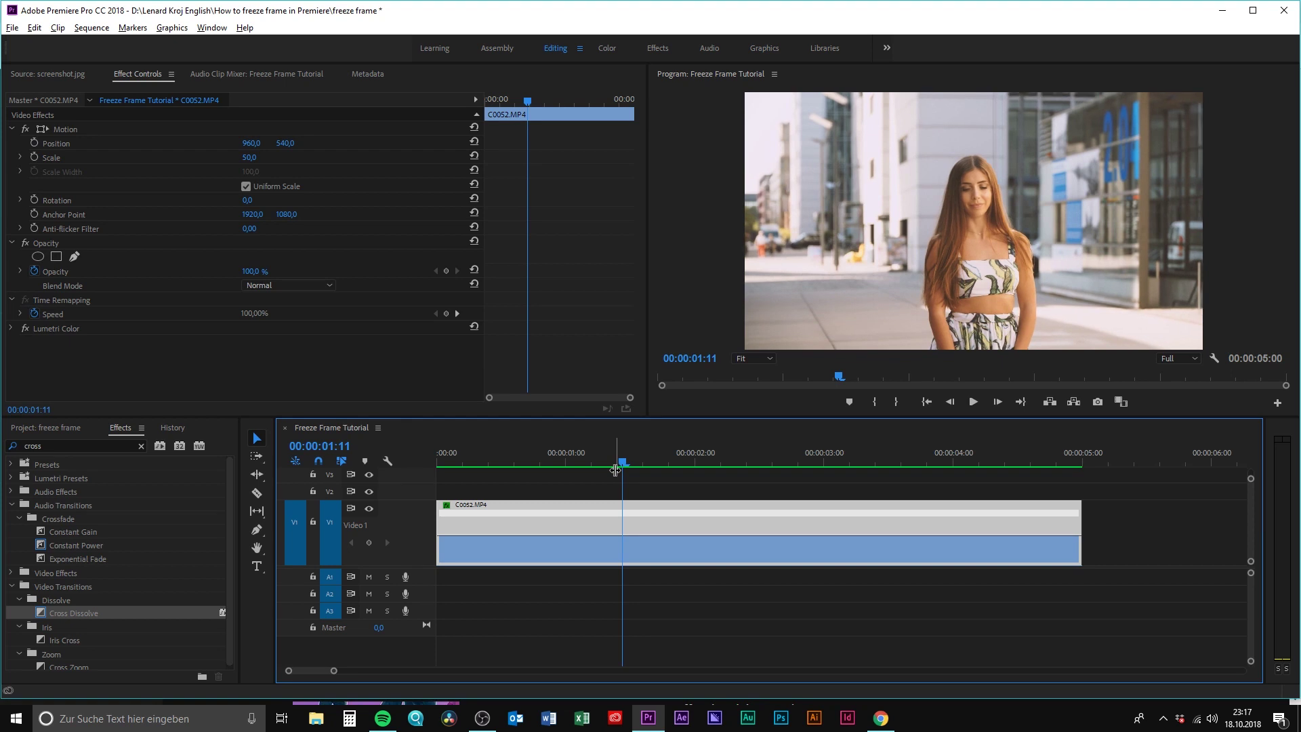
pyautogui.press('Right')
pyautogui.press('Right')
pyautogui.press('Right')
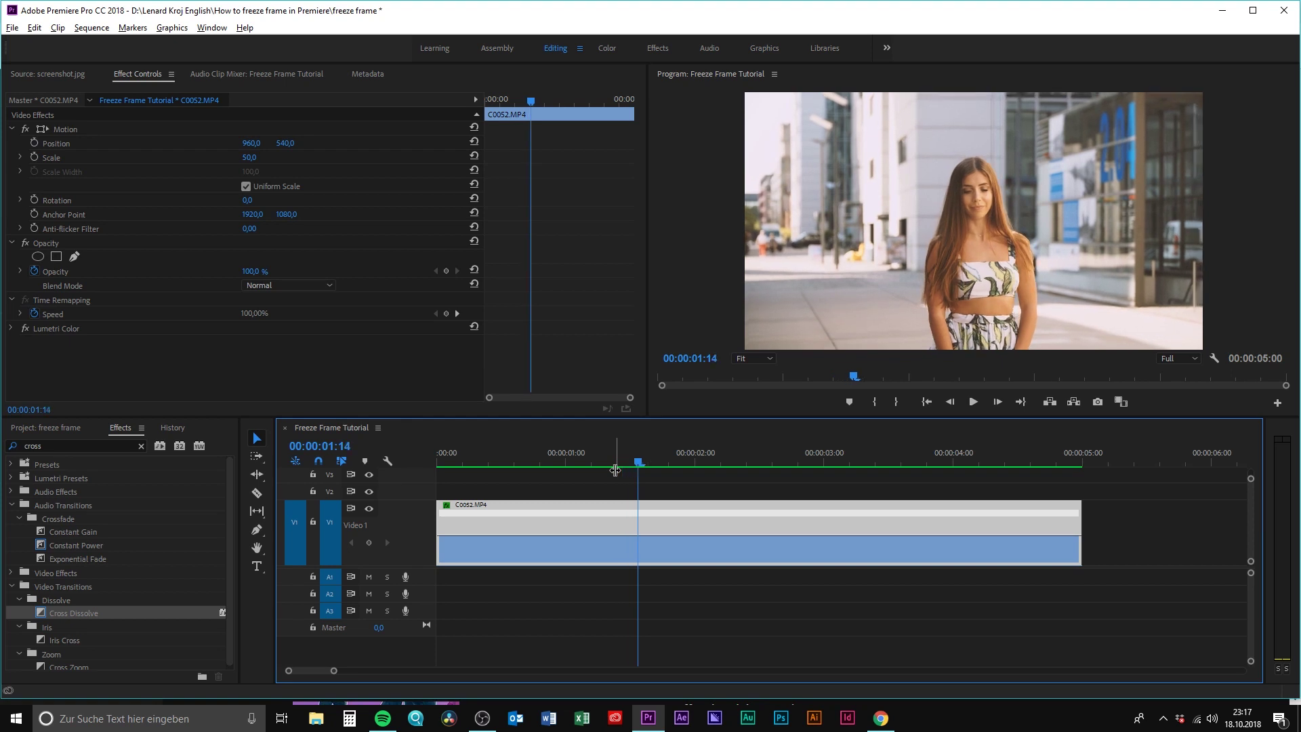
pyautogui.press('Right')
pyautogui.press('Right')
pyautogui.press('Right')
pyautogui.press('Right')
pyautogui.press('Right')
pyautogui.press('Right')
pyautogui.press('Right')
pyautogui.press('Right')
pyautogui.press('Right')
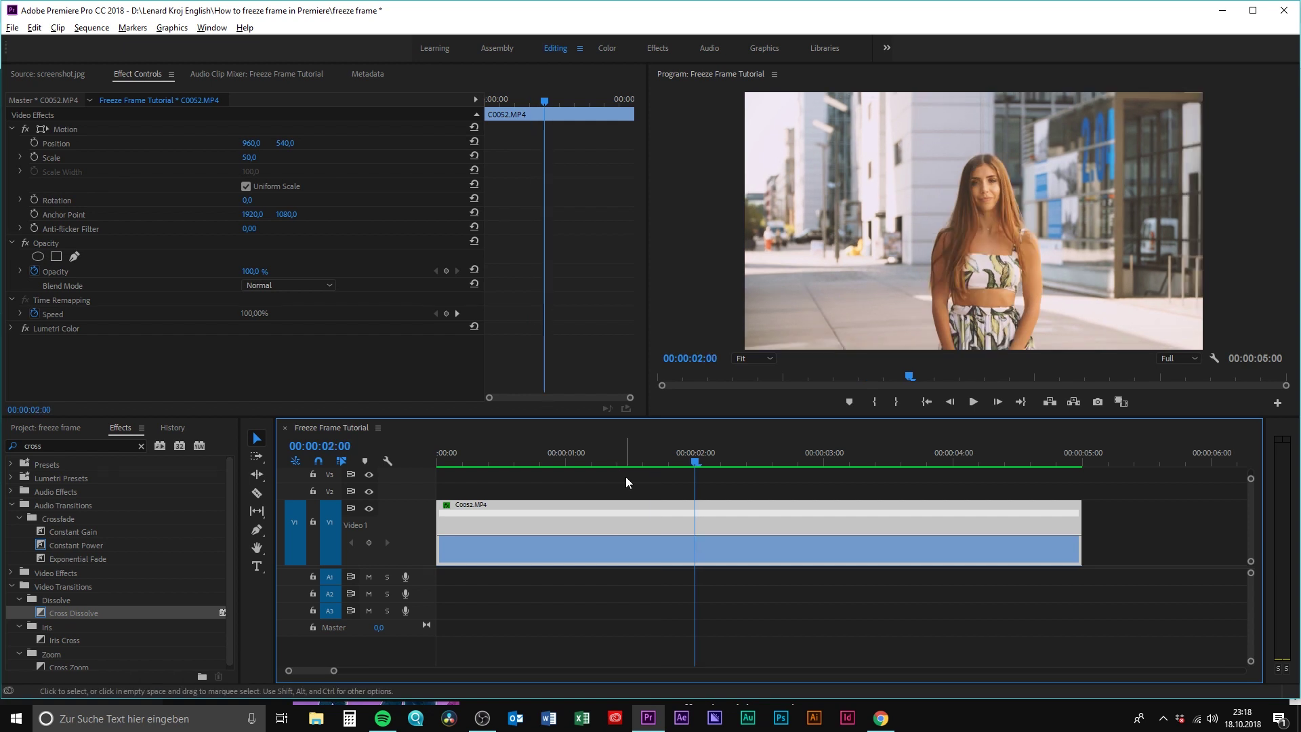
pyautogui.press('Right')
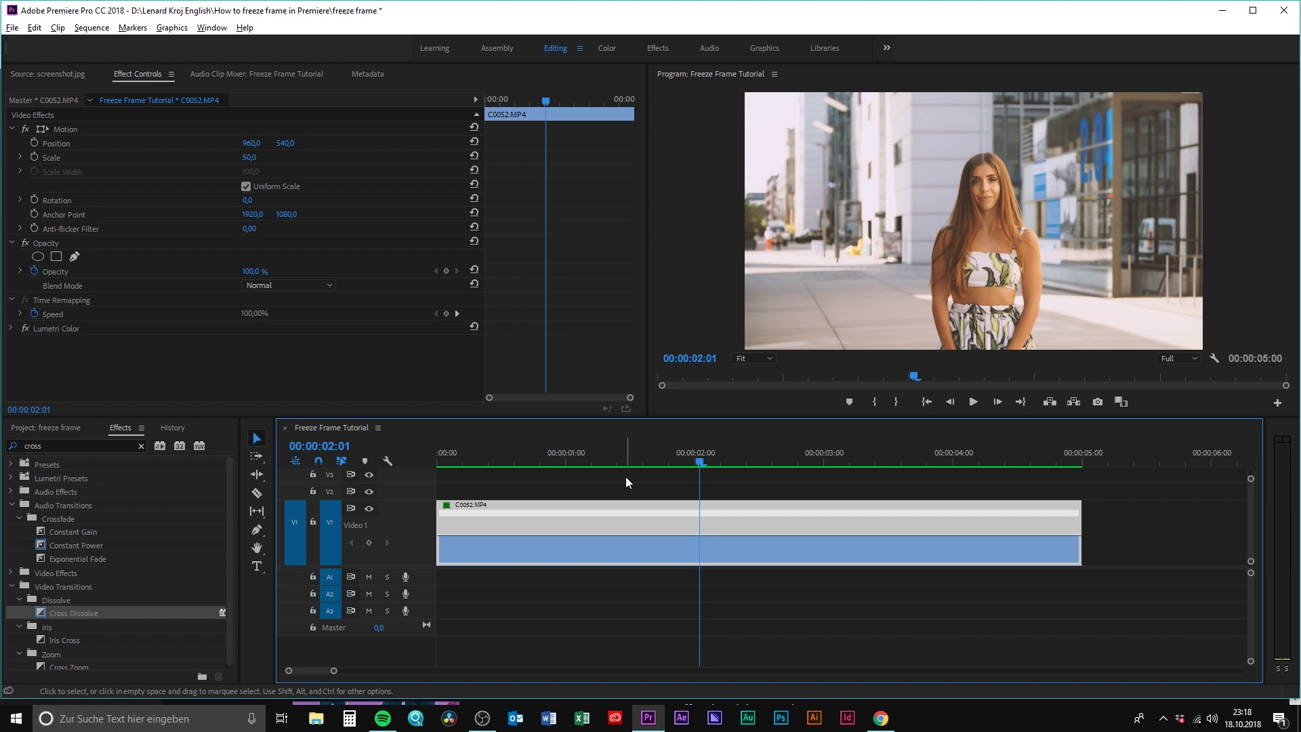
pyautogui.rightClick(695, 512)
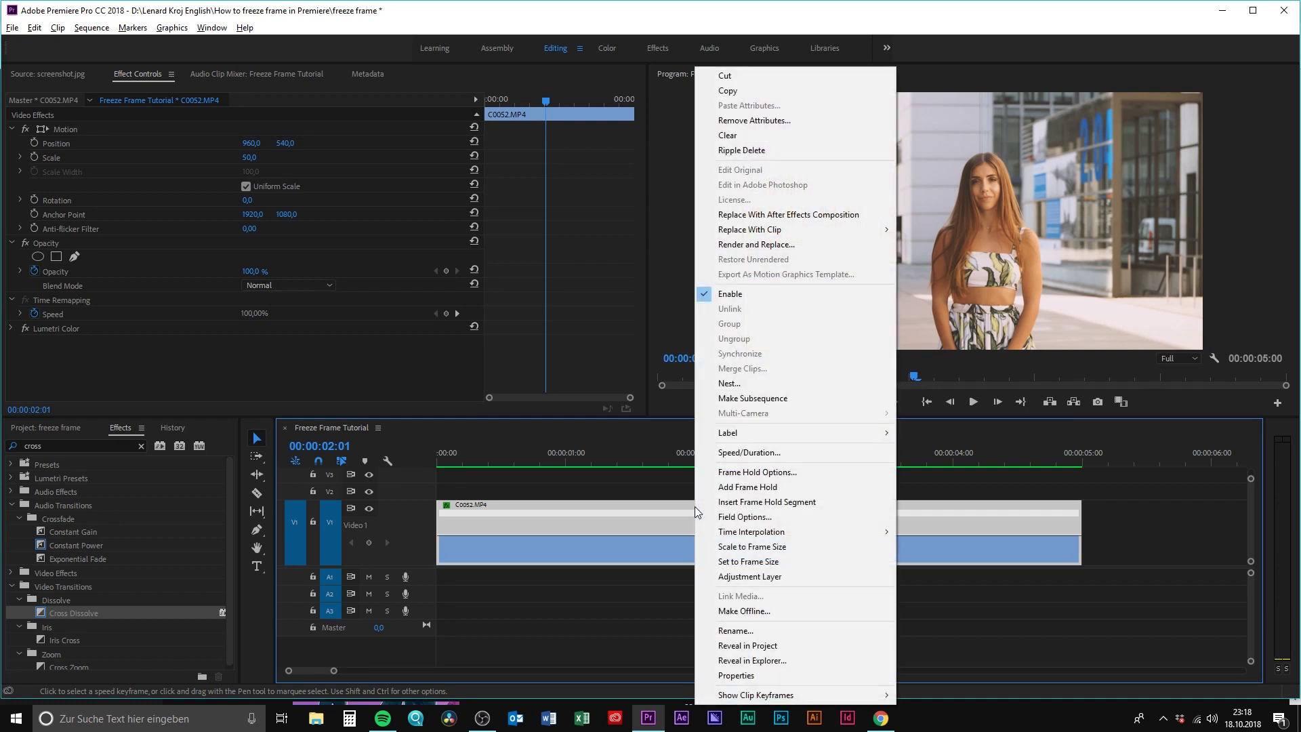
pyautogui.click(727, 487)
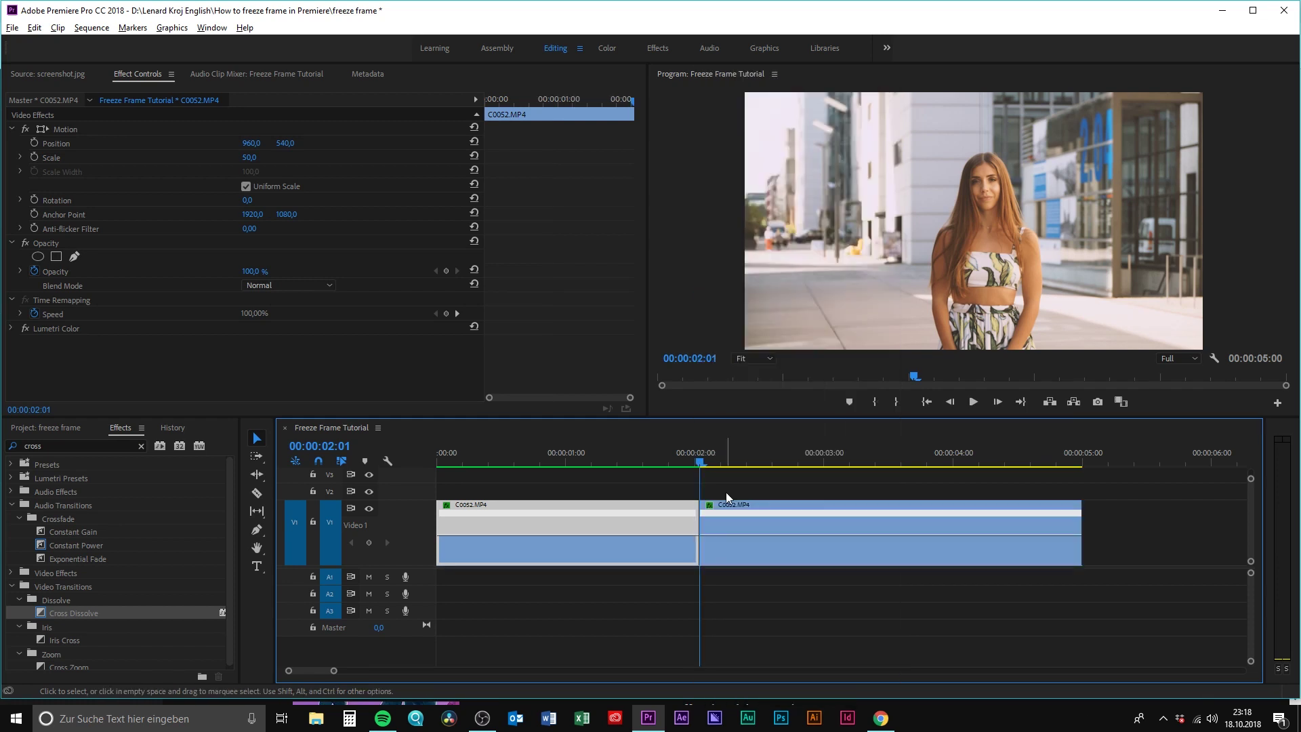
# Play back the held section of the clip and undo the frame hold.
pyautogui.press('space')
pyautogui.click(745, 537)
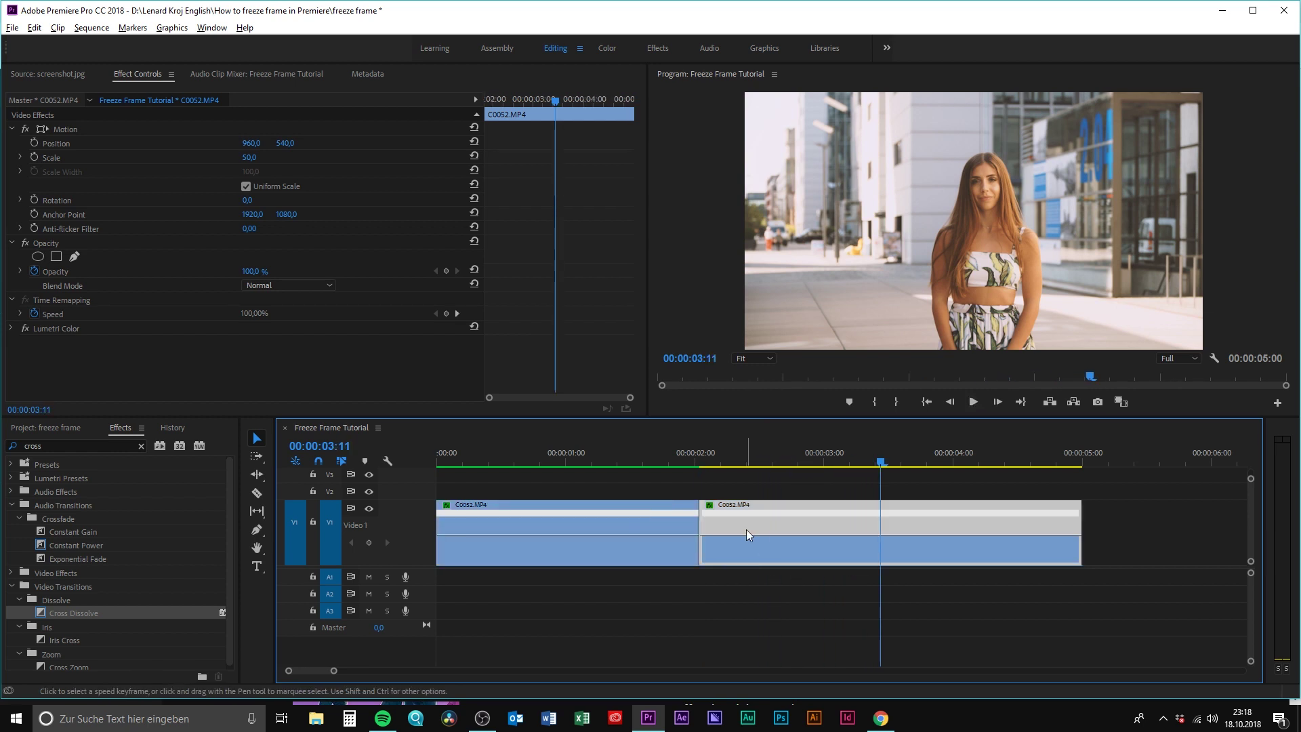
pyautogui.moveTo(733, 466)
pyautogui.mouseDown()
pyautogui.moveTo(887, 482)
pyautogui.moveTo(742, 481)
pyautogui.mouseUp()
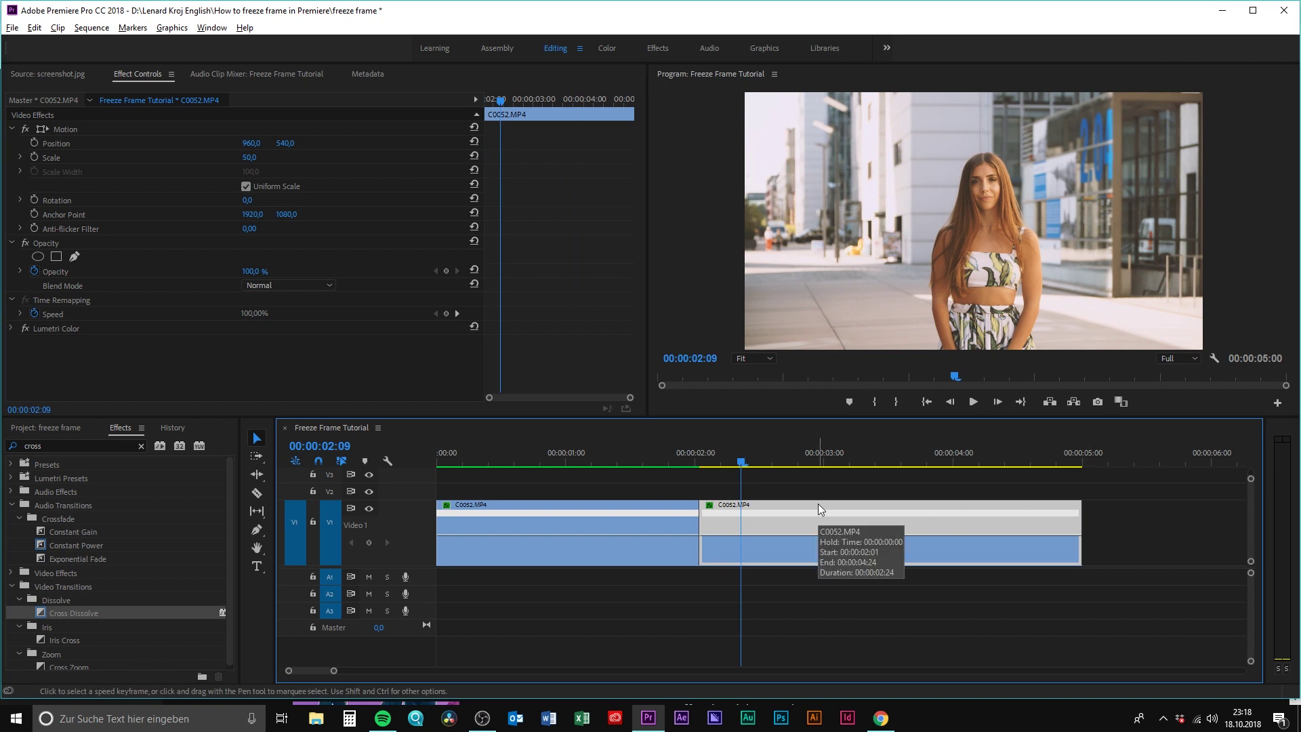
pyautogui.hotkey('ctrl', 'z')
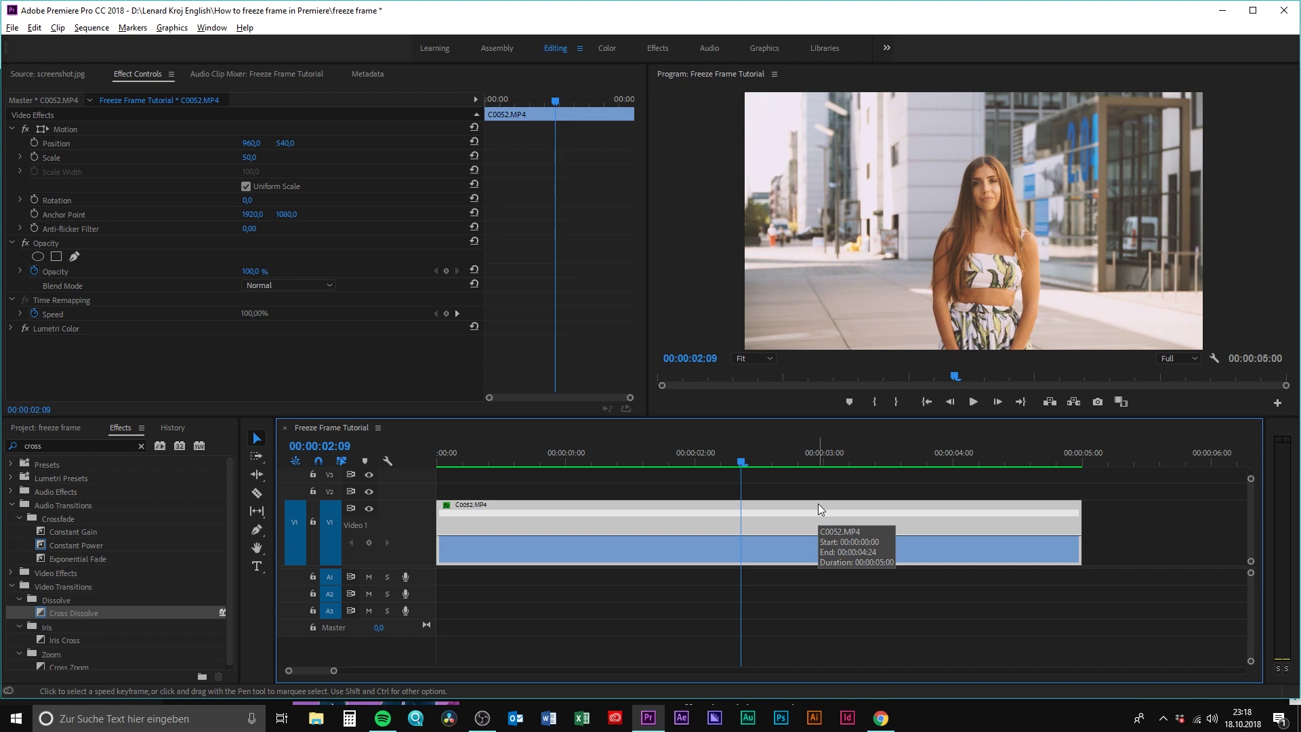
# Insert a frame hold segment into the C0052.MP4 clip at 00:00:02:09 and play back the sequence.
pyautogui.rightClick(819, 503)
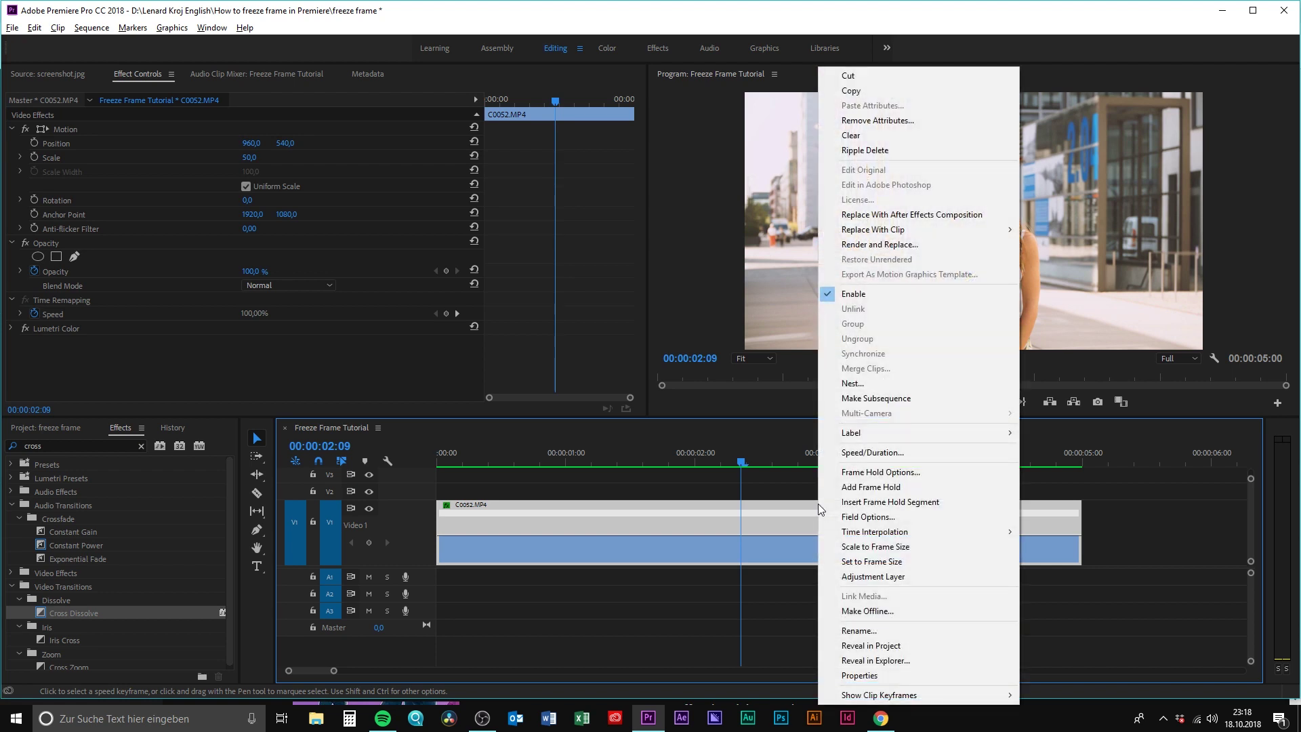
pyautogui.click(933, 504)
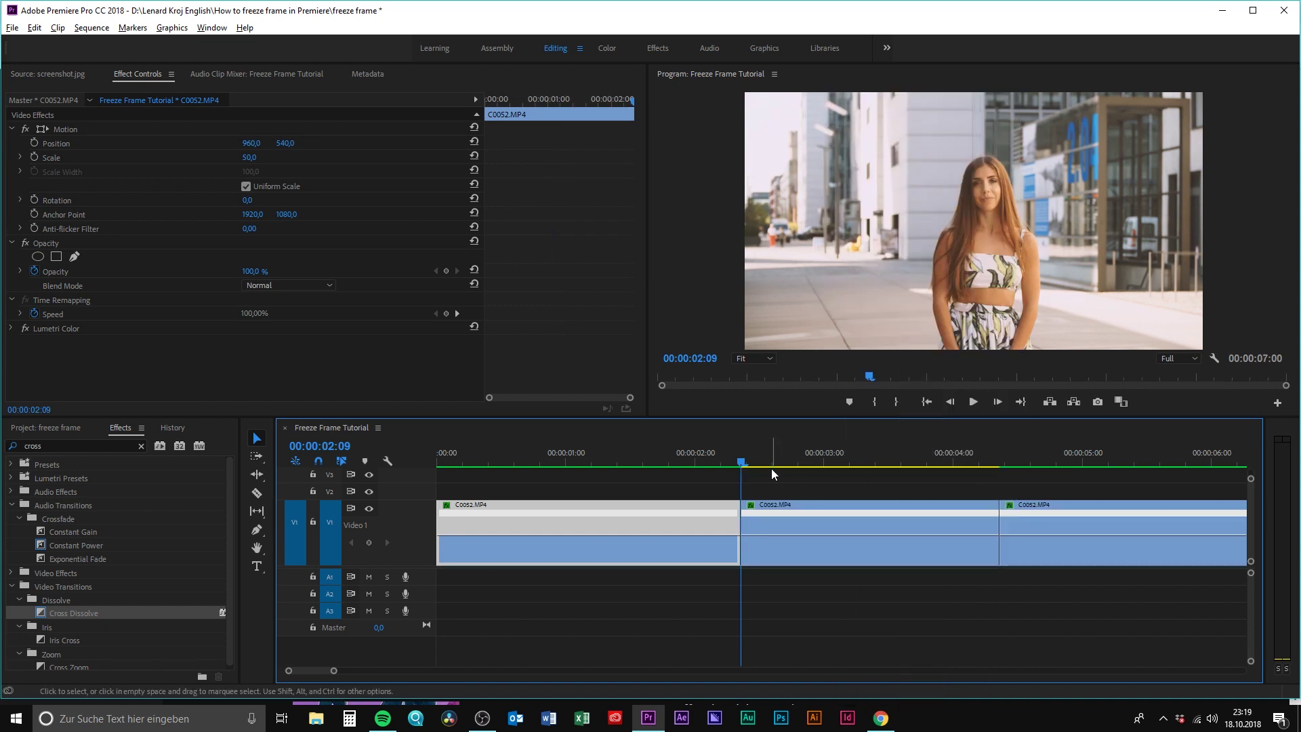
pyautogui.moveTo(753, 465); pyautogui.dragTo(586, 466)
pyautogui.press('space')
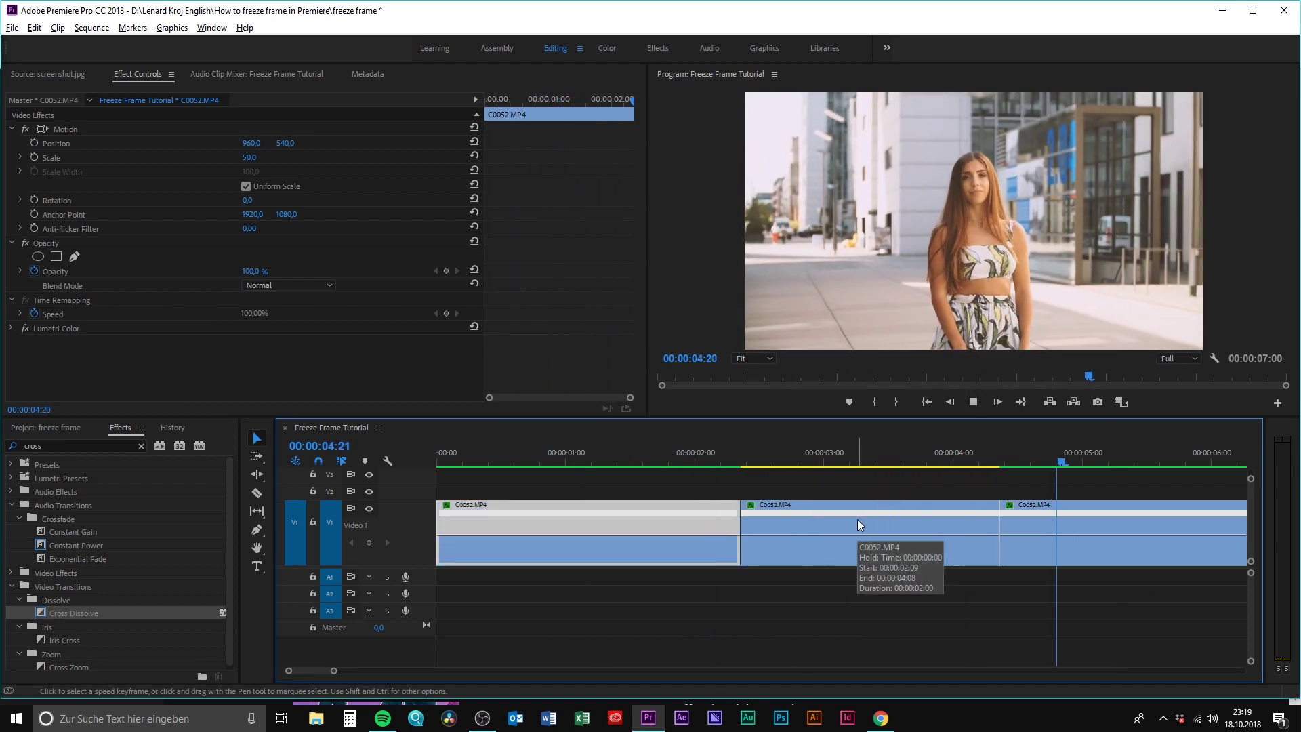
# Stop the playback and undo the inserted frame hold segment.
pyautogui.press('space')
pyautogui.hotkey('ctrl', 'z')
pyautogui.hotkey('ctrl', 'z')
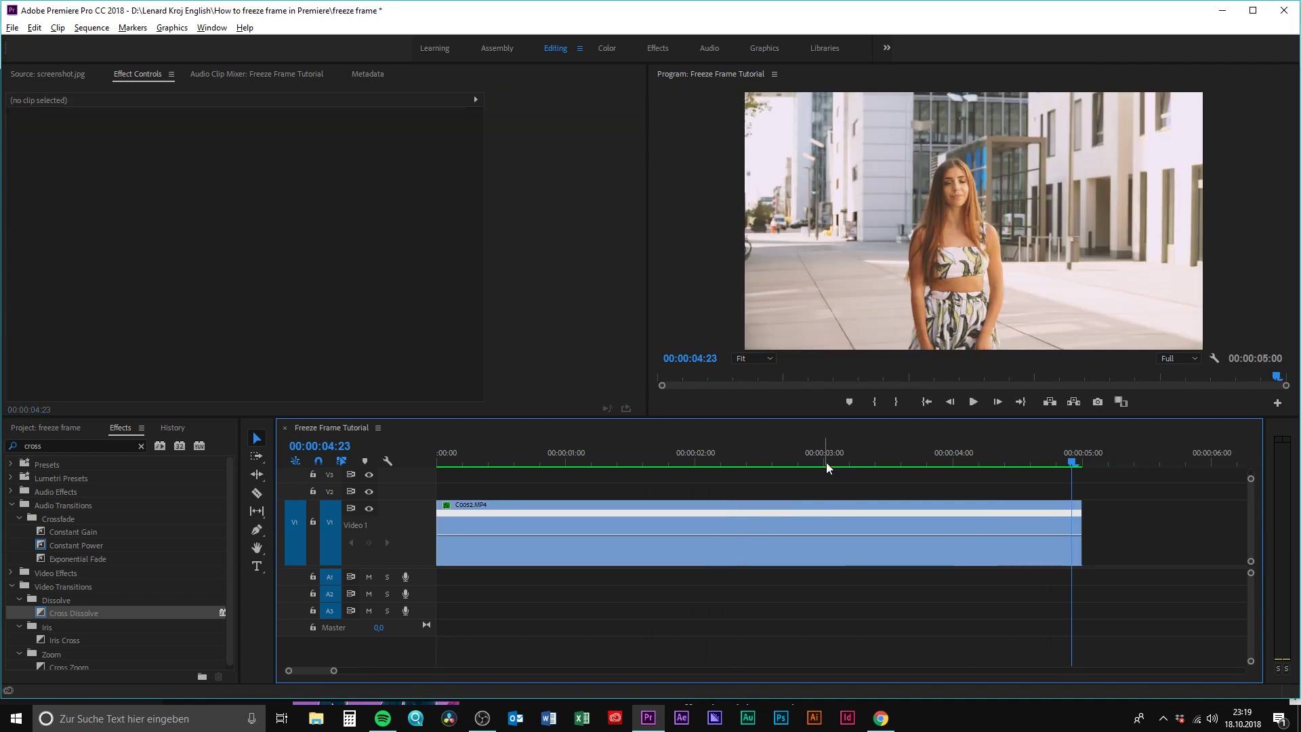
# Play through the clip to the desired frame and cut it at 00:00:02:08.
pyautogui.click(640, 463)
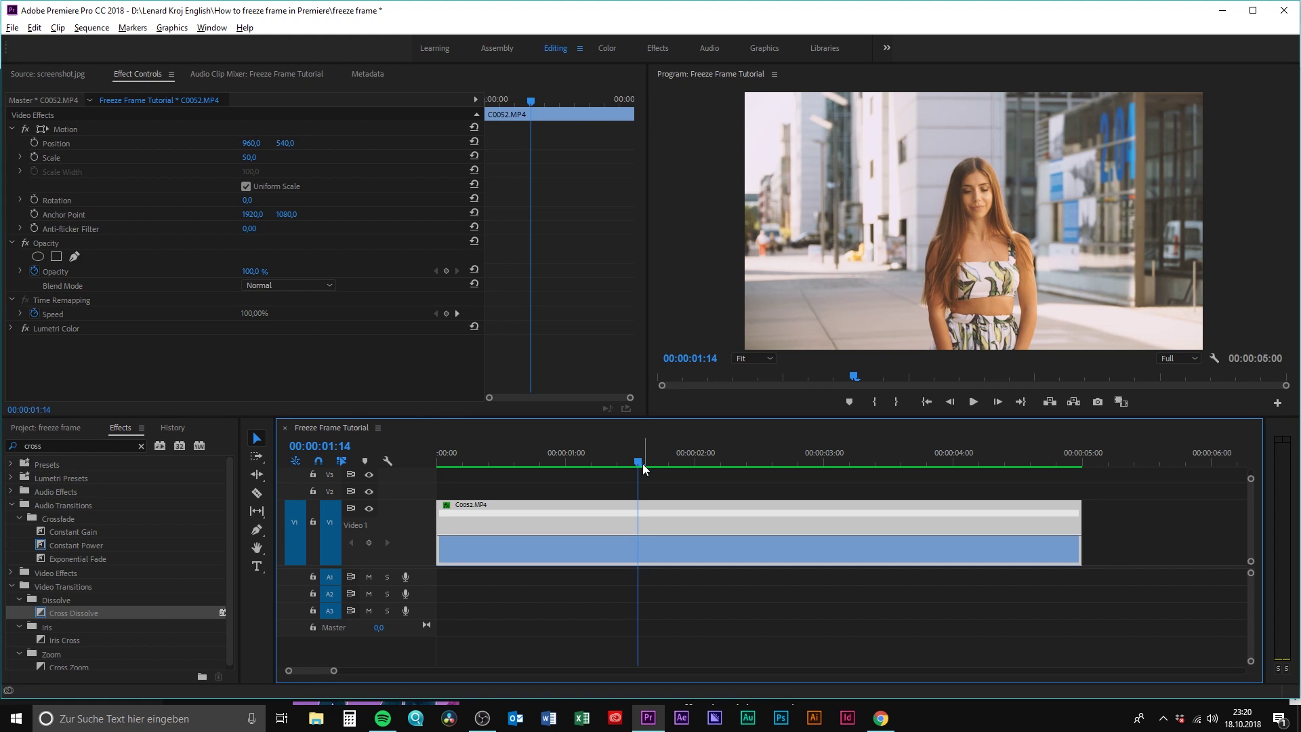
pyautogui.press('space')
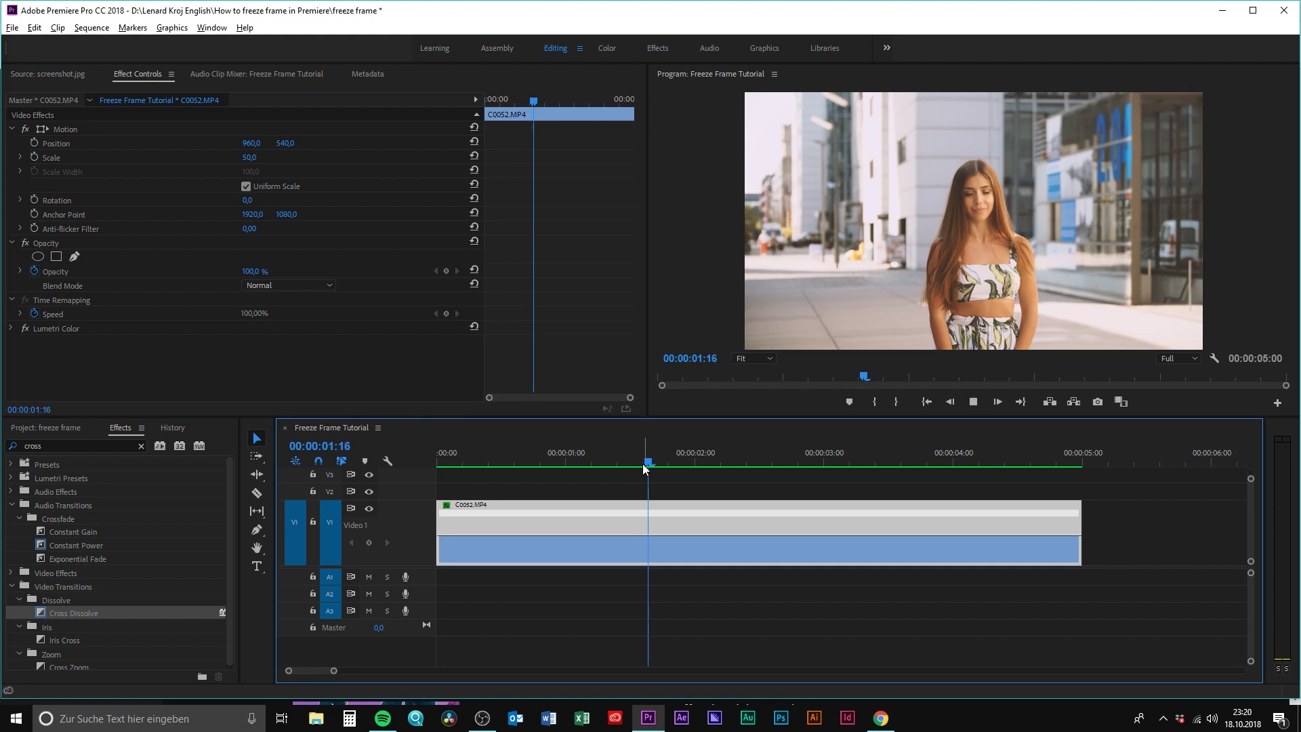
pyautogui.press('j')
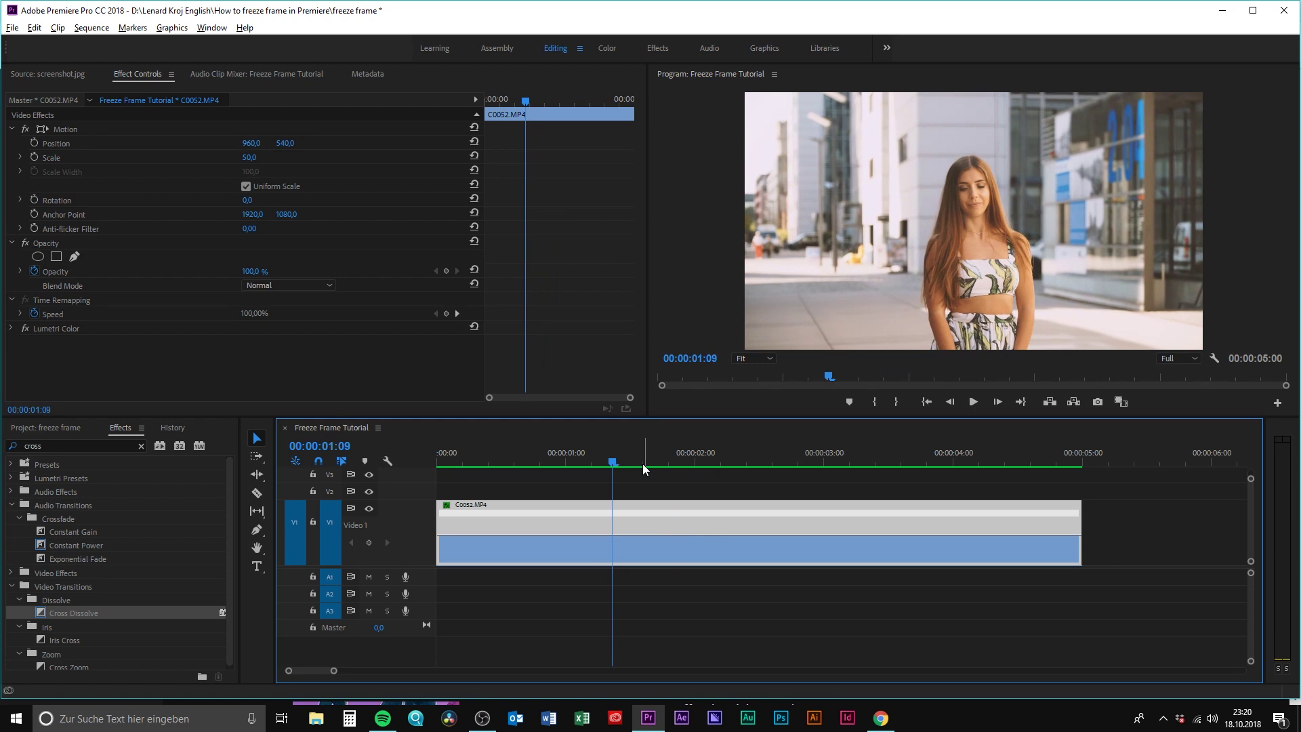
pyautogui.press('l')
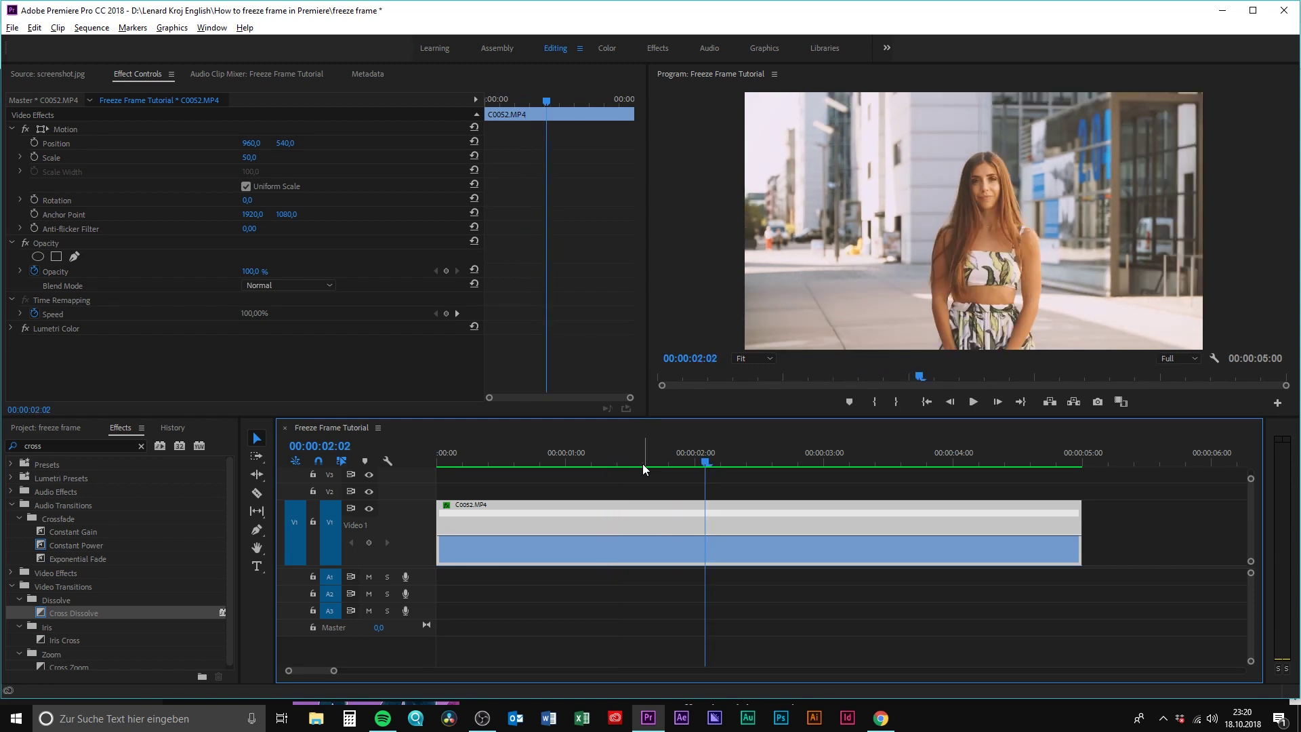
pyautogui.hotkey('ctrl', 'k')
pyautogui.click(799, 515)
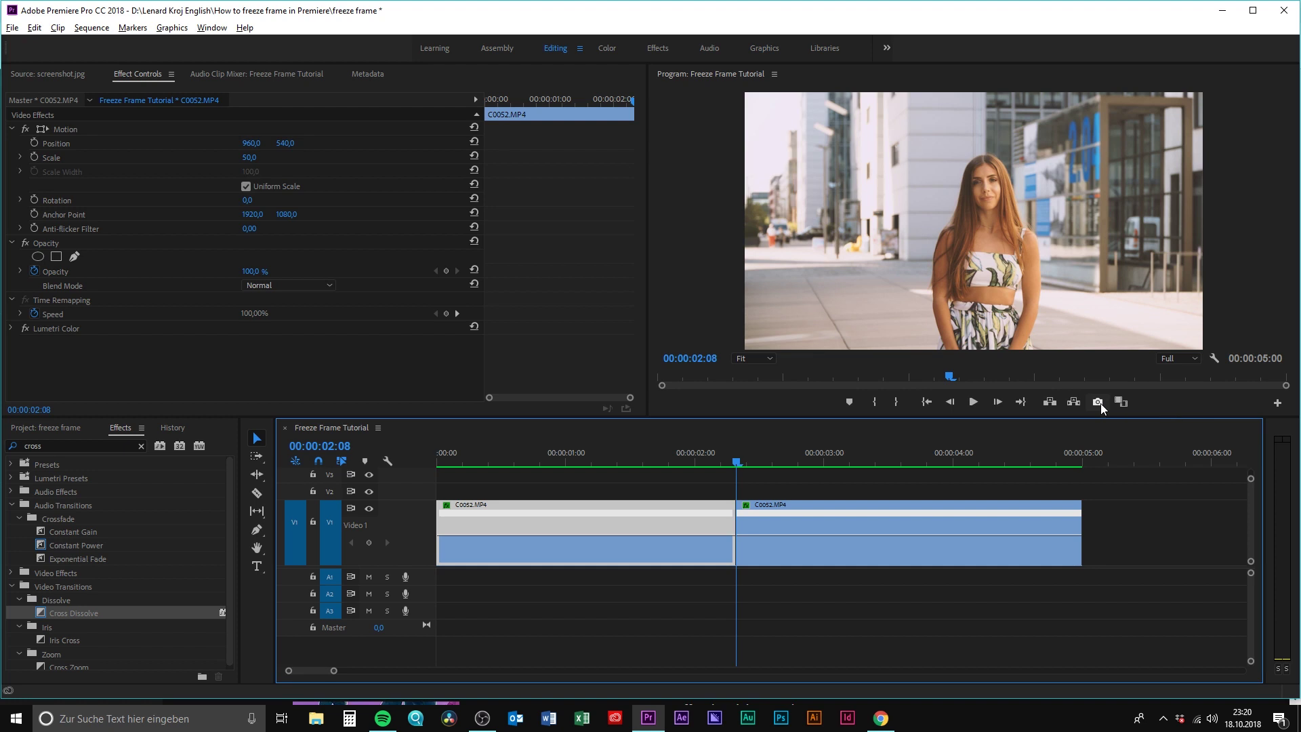
# Export the frame at 00:00:02:08 as a JPEG named "nice frame" with Import into project enabled.
pyautogui.click(1278, 404)
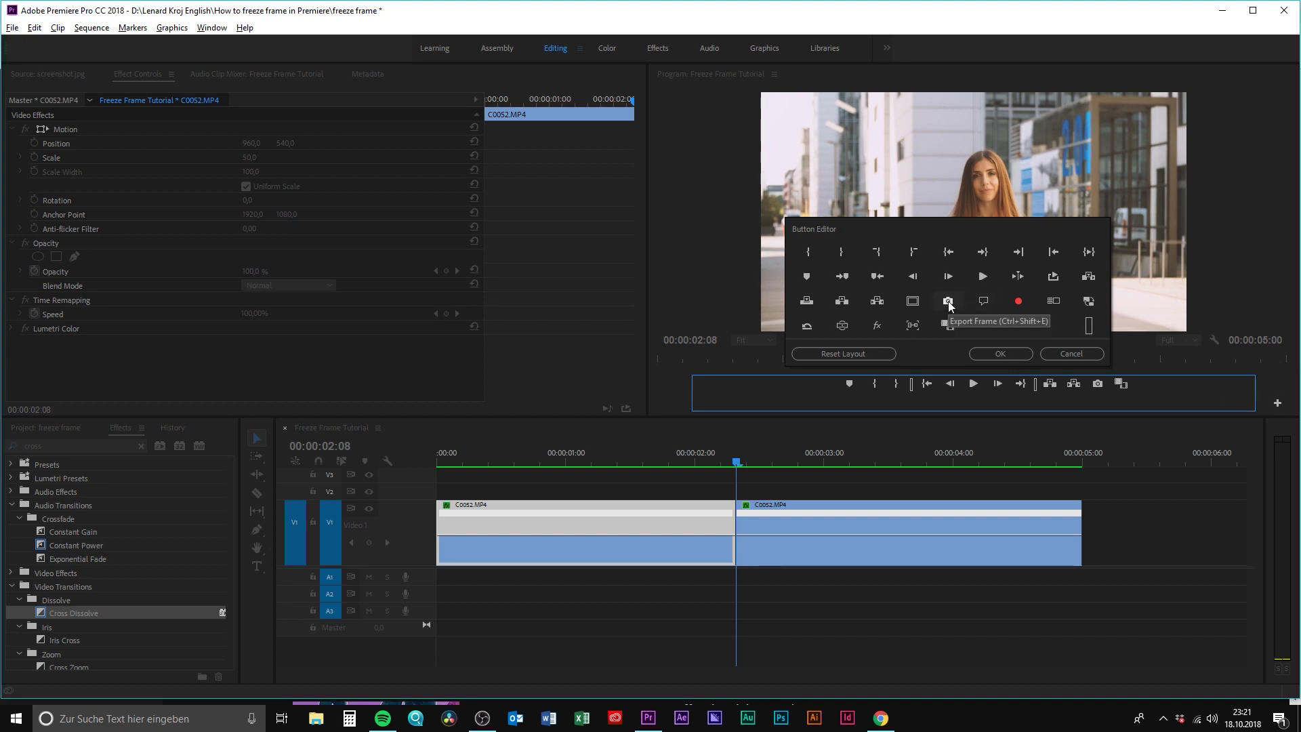
pyautogui.click(999, 353)
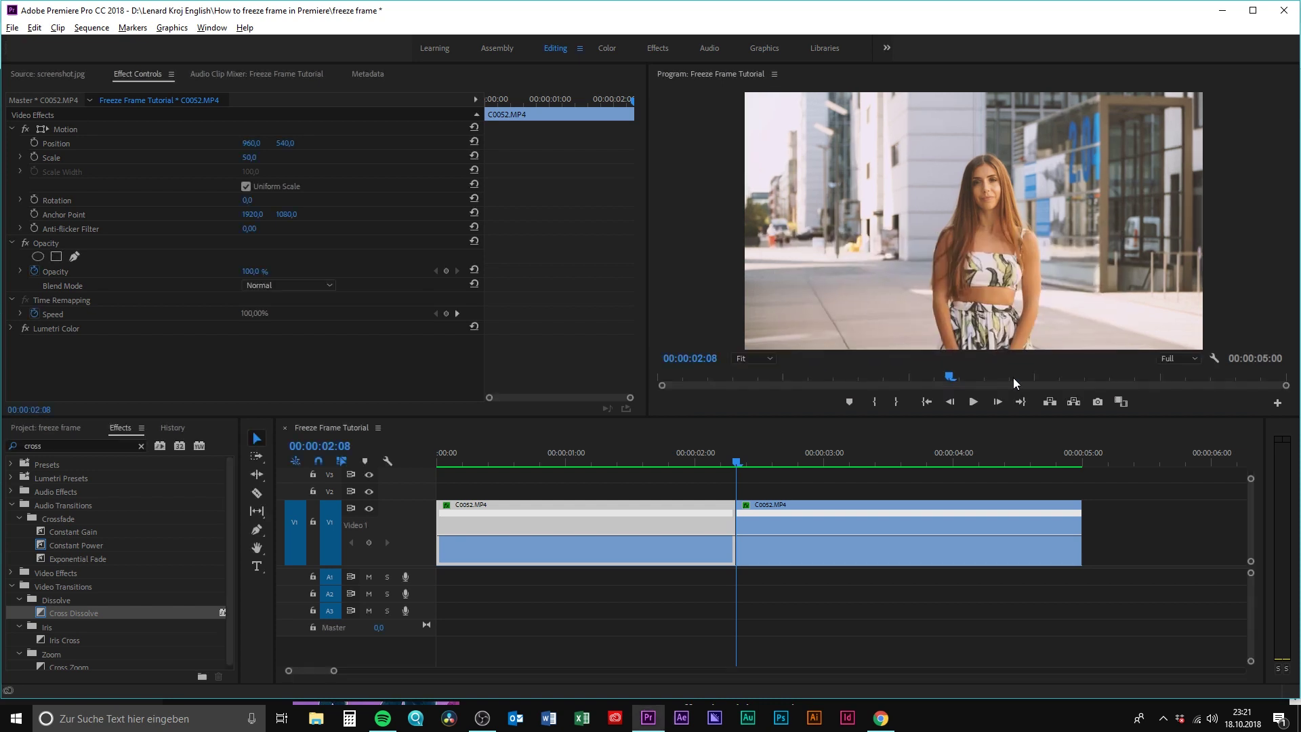
pyautogui.click(1101, 405)
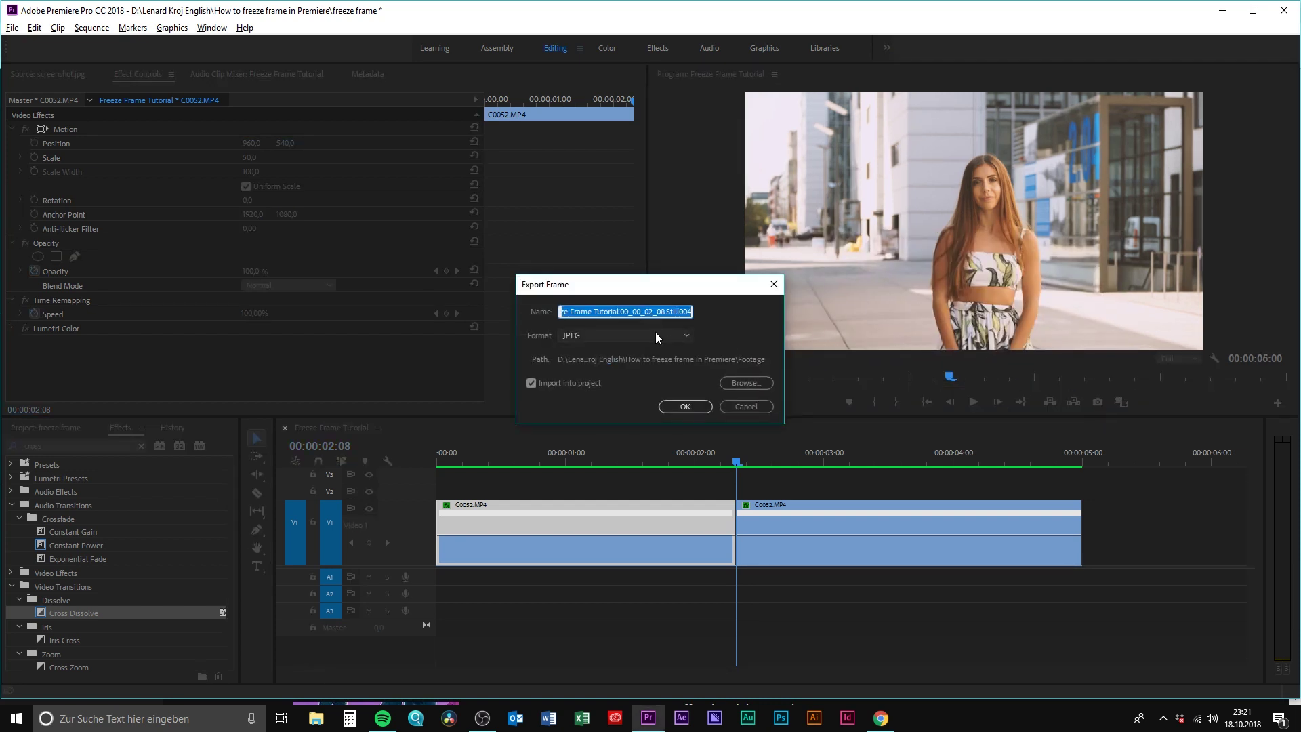
pyautogui.write('nice frame')
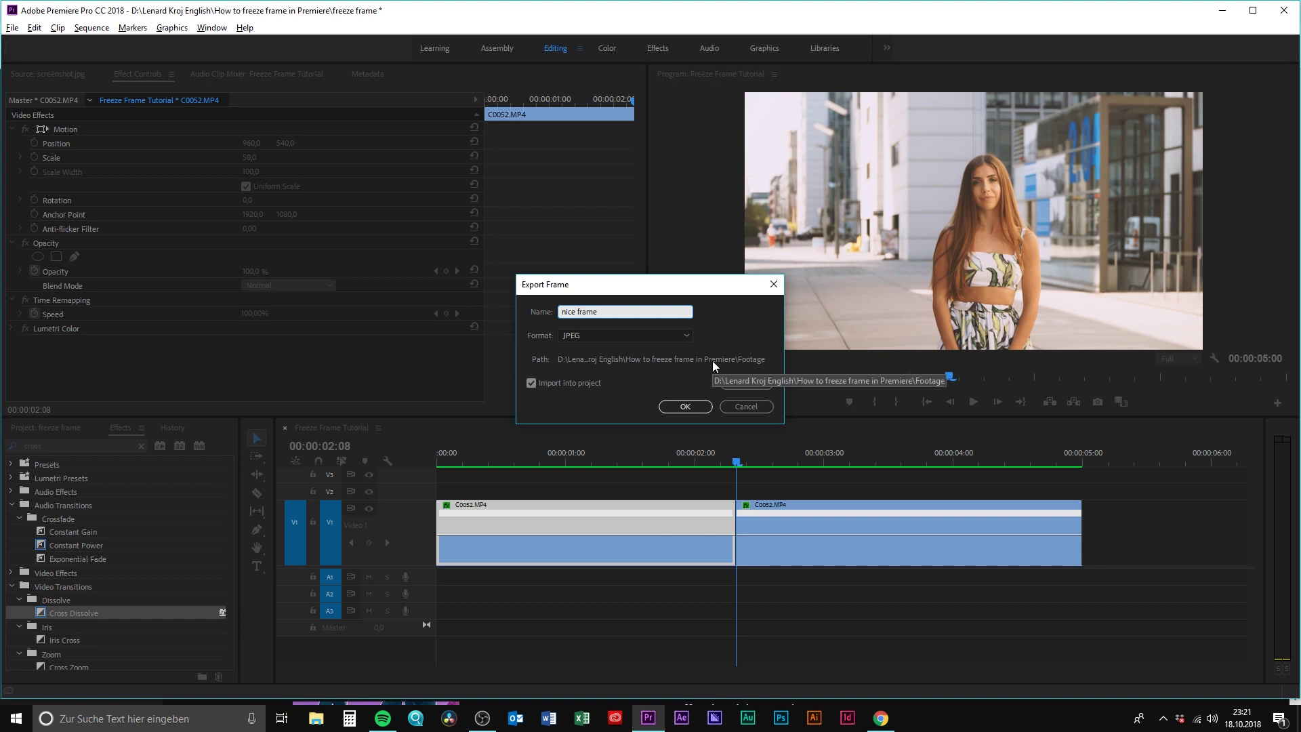
pyautogui.click(686, 337)
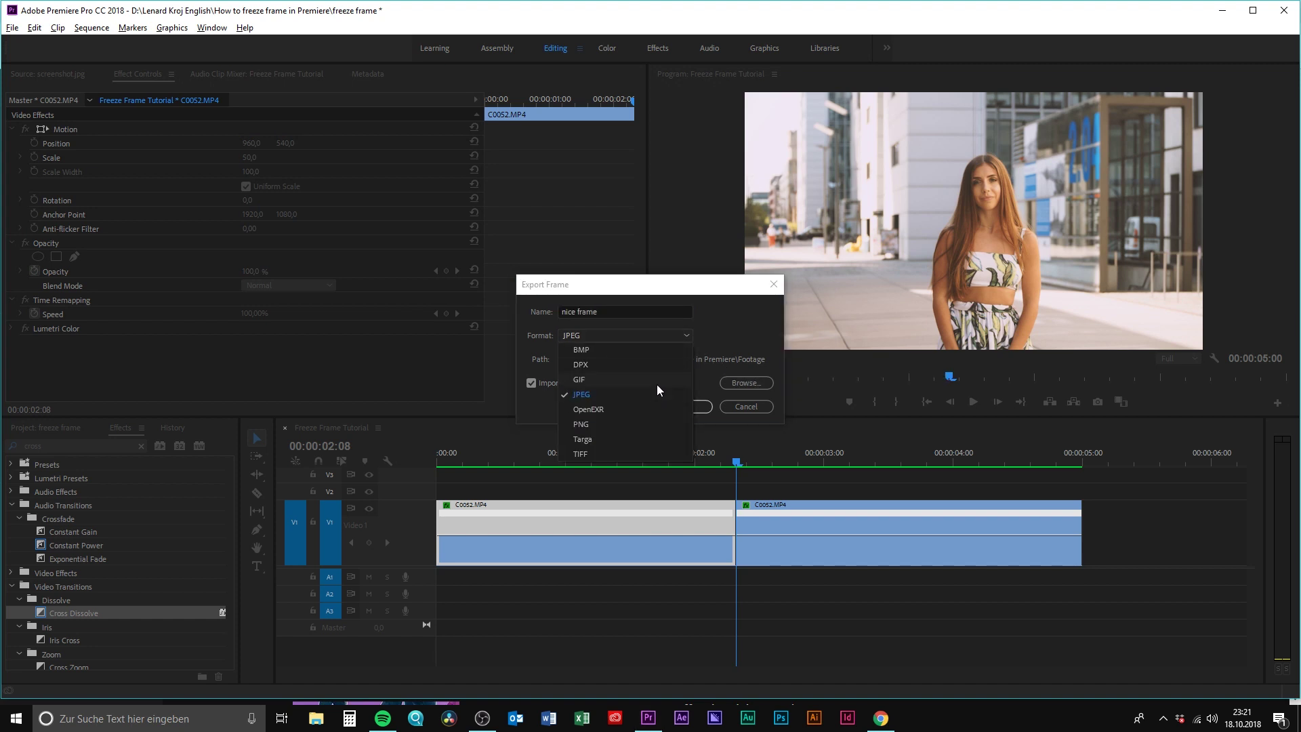
pyautogui.click(616, 394)
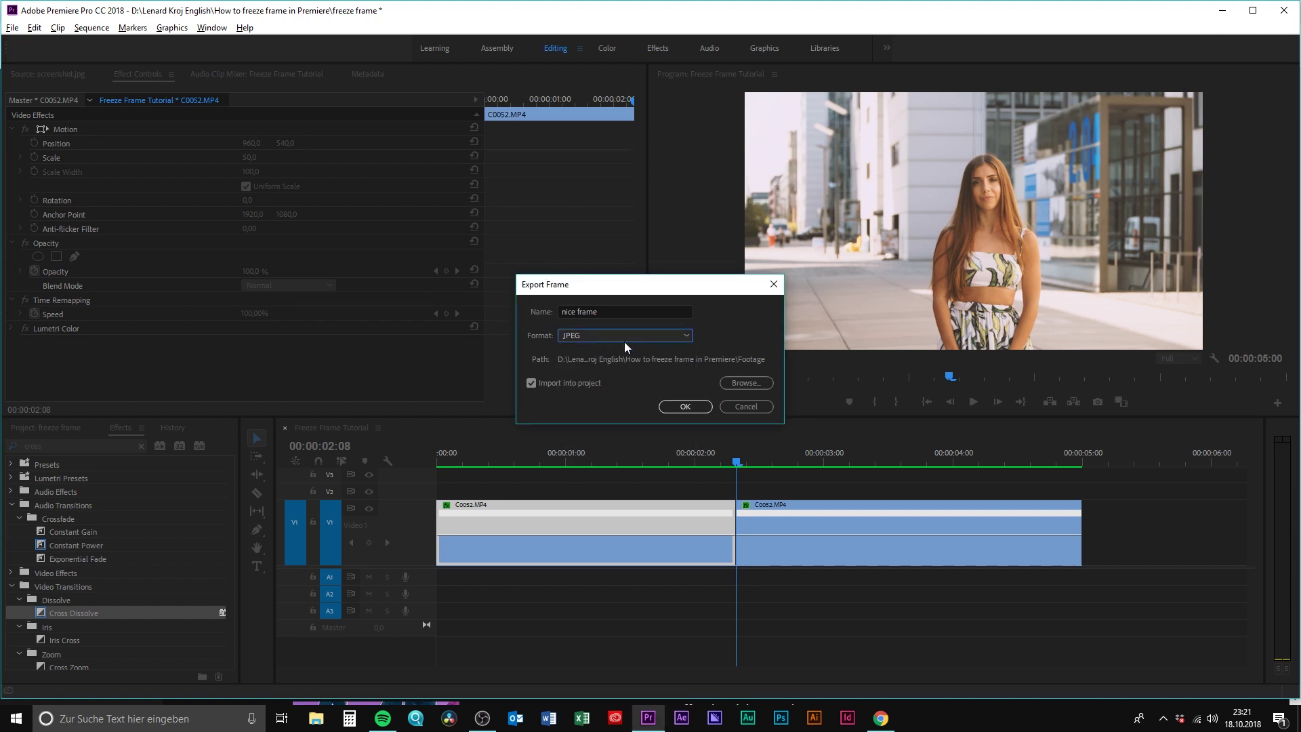
pyautogui.click(532, 383)
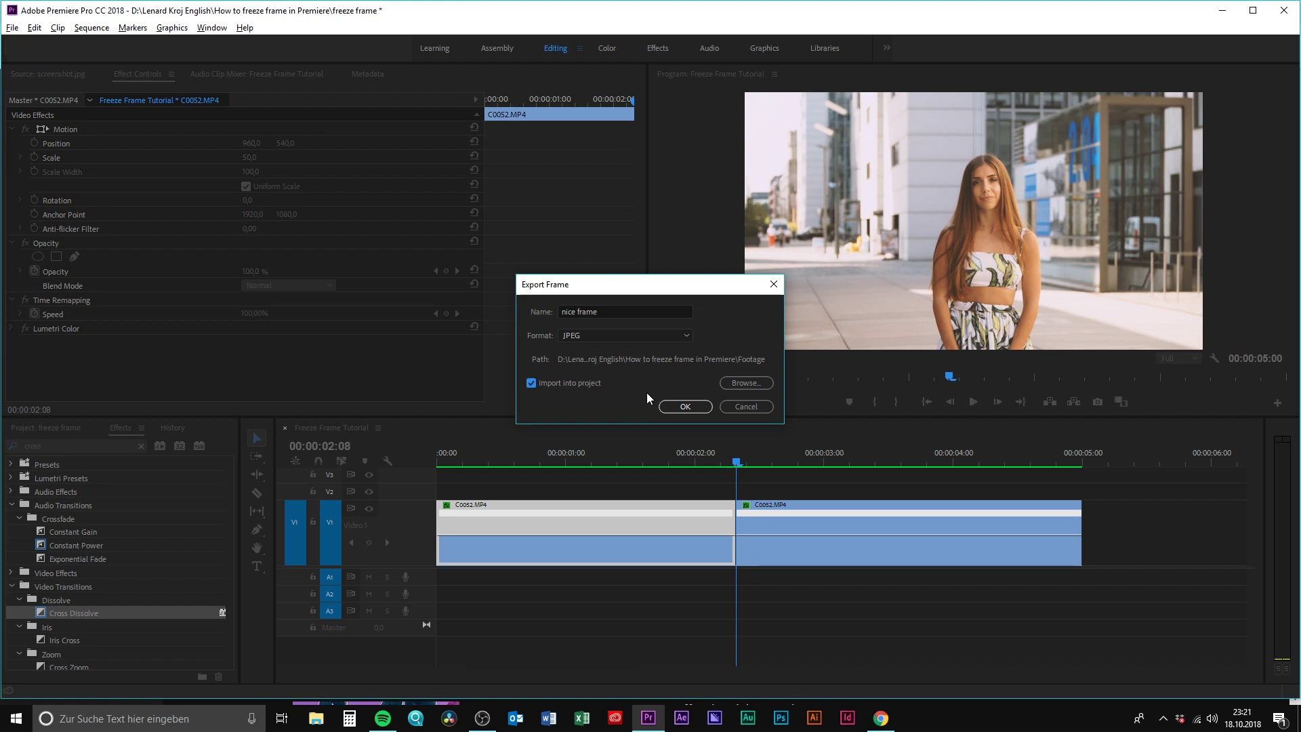
pyautogui.click(686, 406)
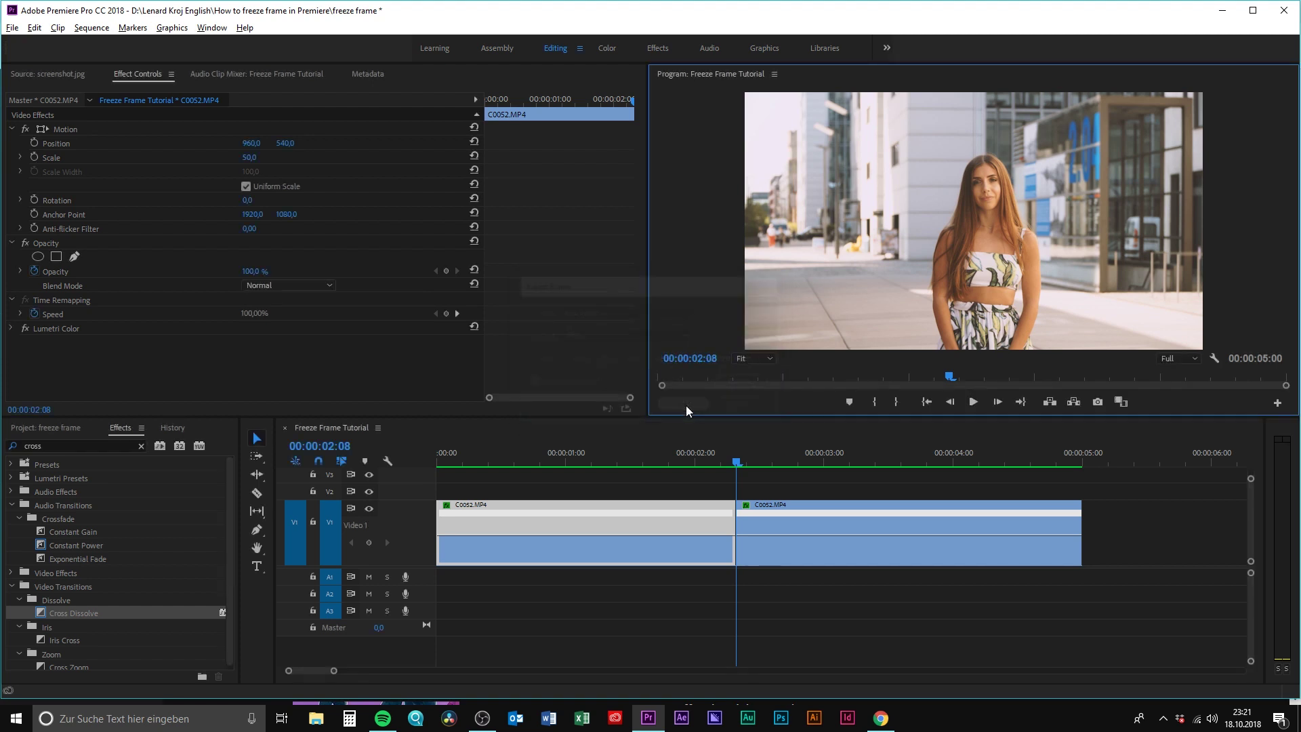
# Show the project media and shift the clip part after the cut by about 3 seconds to open a gap.
pyautogui.click(45, 425)
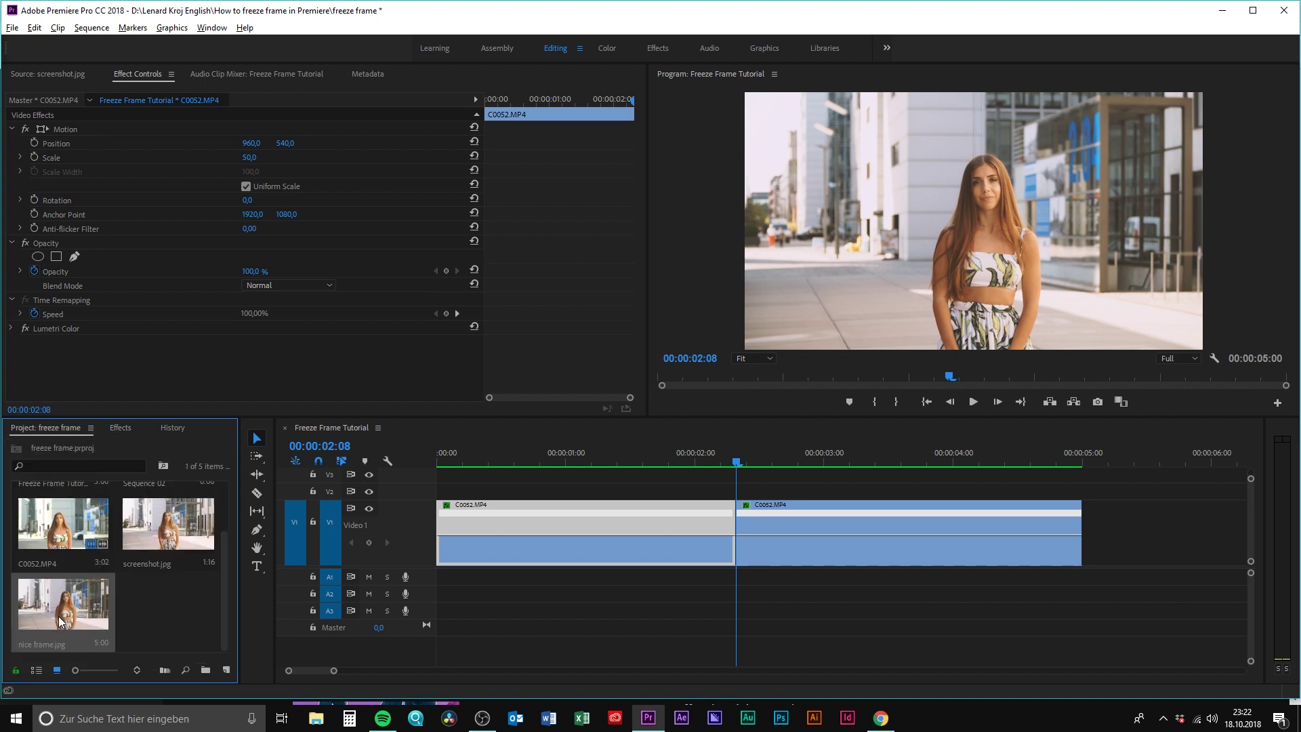
pyautogui.click(762, 507)
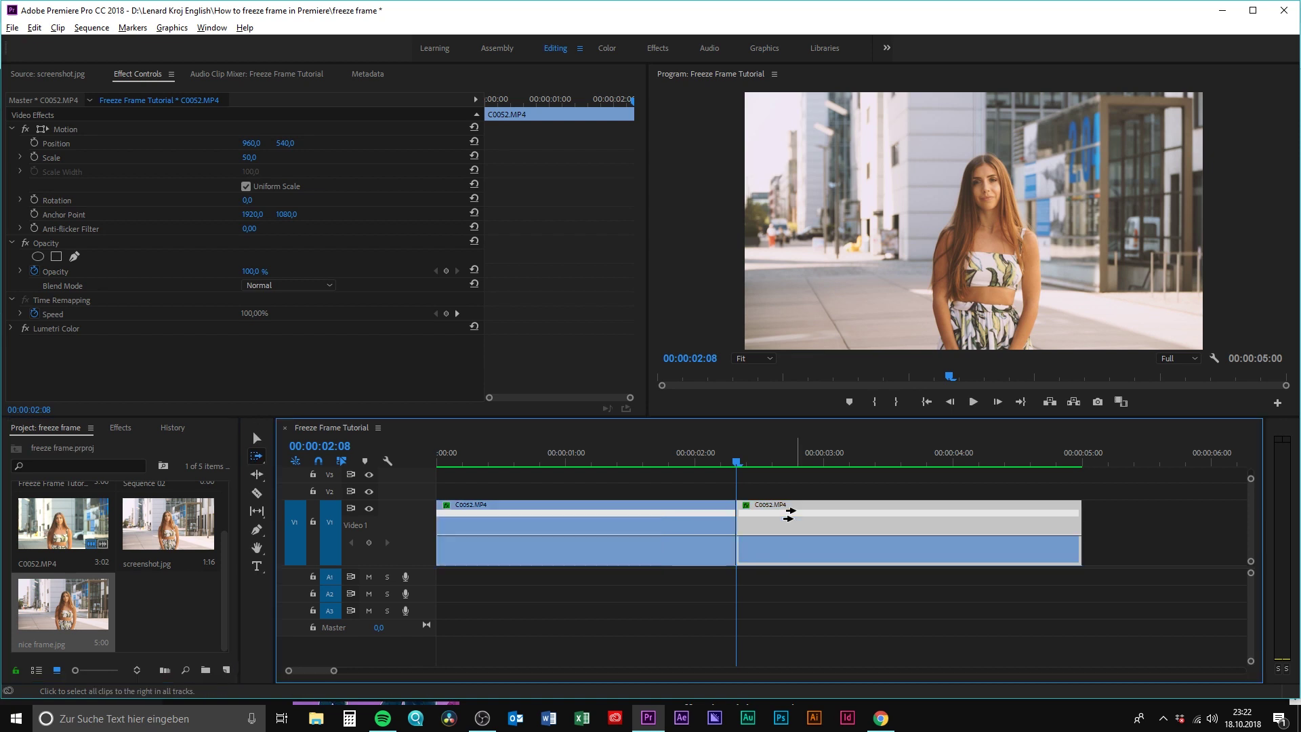
pyautogui.moveTo(762, 507); pyautogui.dragTo(1158, 507)
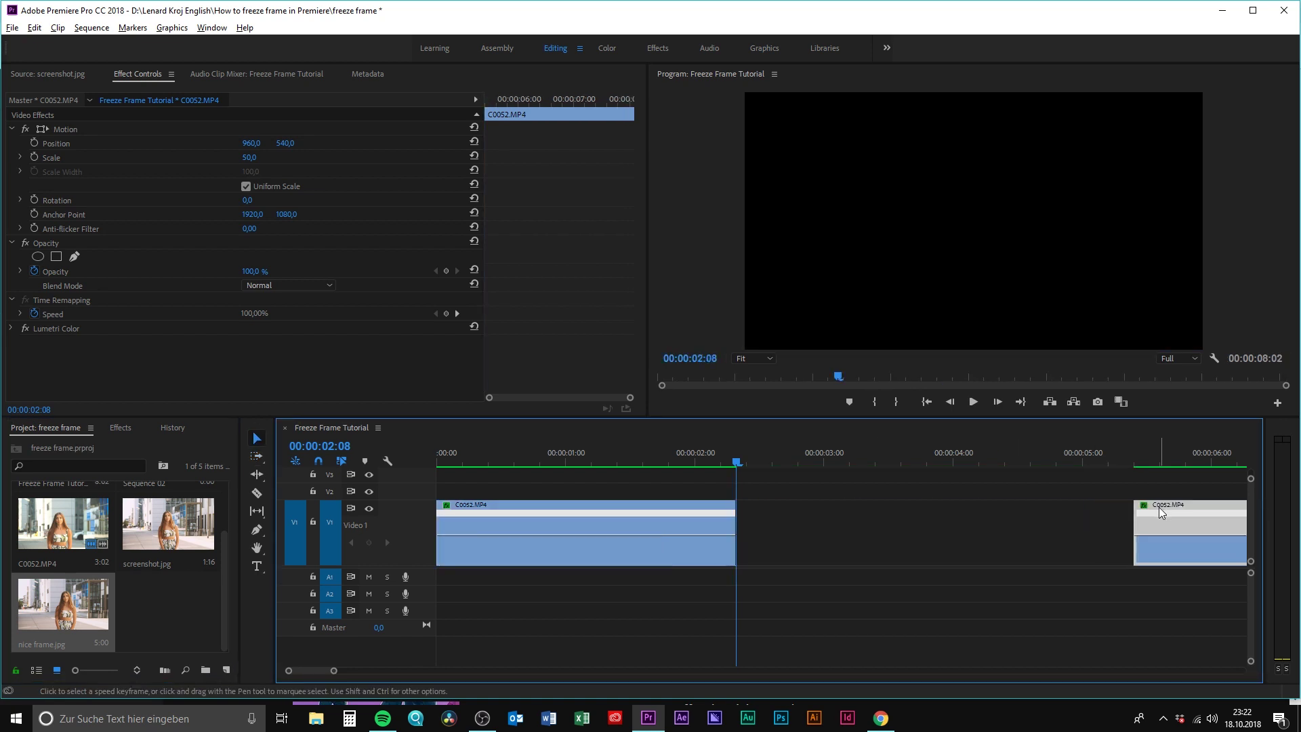
# Open nice frame.jpg in the source monitor and mark its in point at 00:00:04:13 and out point at 00:00:05:14.
pyautogui.doubleClick(63, 603)
pyautogui.click(261, 375)
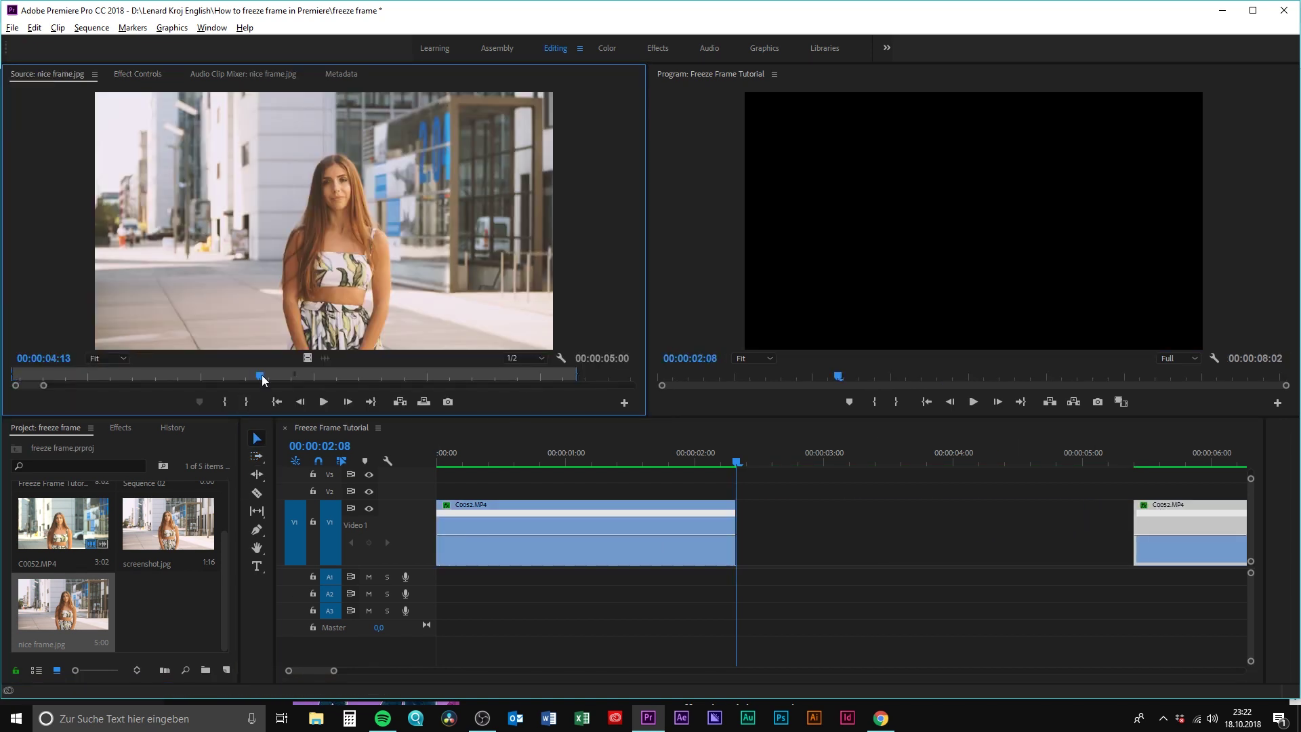
pyautogui.press('i')
pyautogui.moveTo(262, 376); pyautogui.dragTo(379, 378)
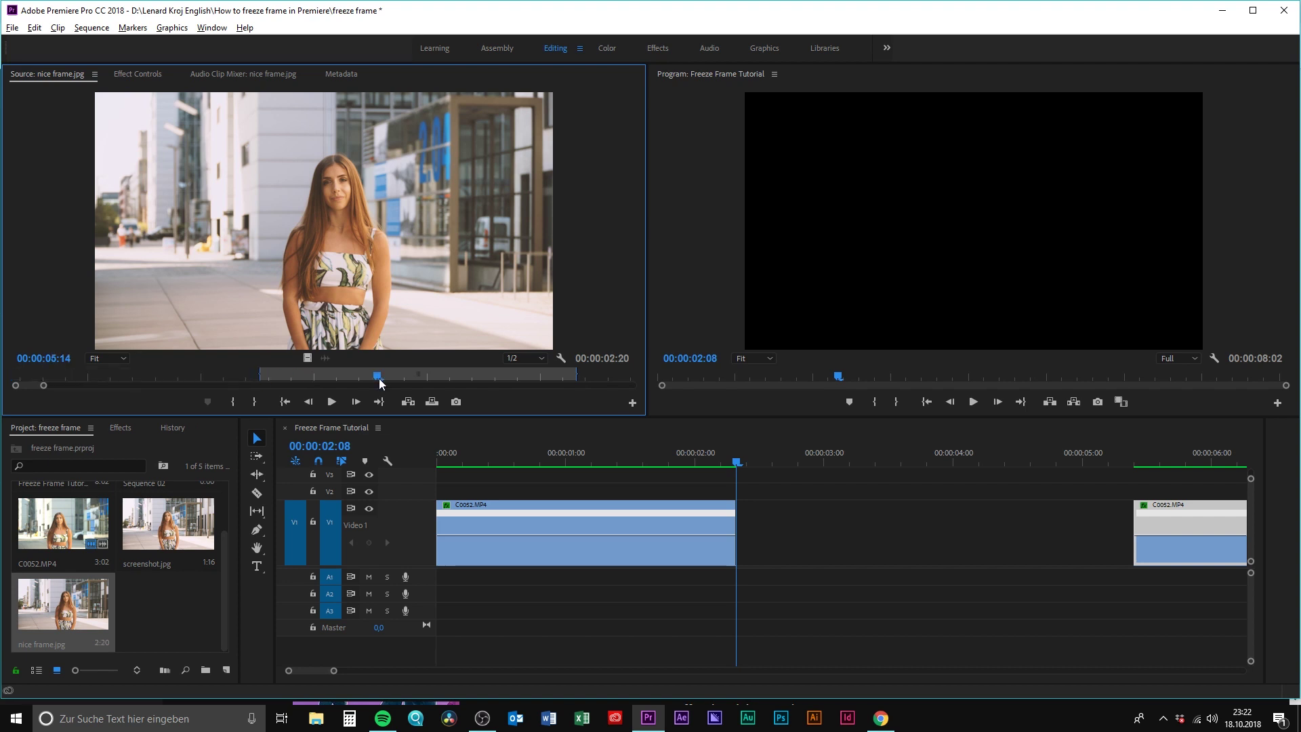
pyautogui.press('o')
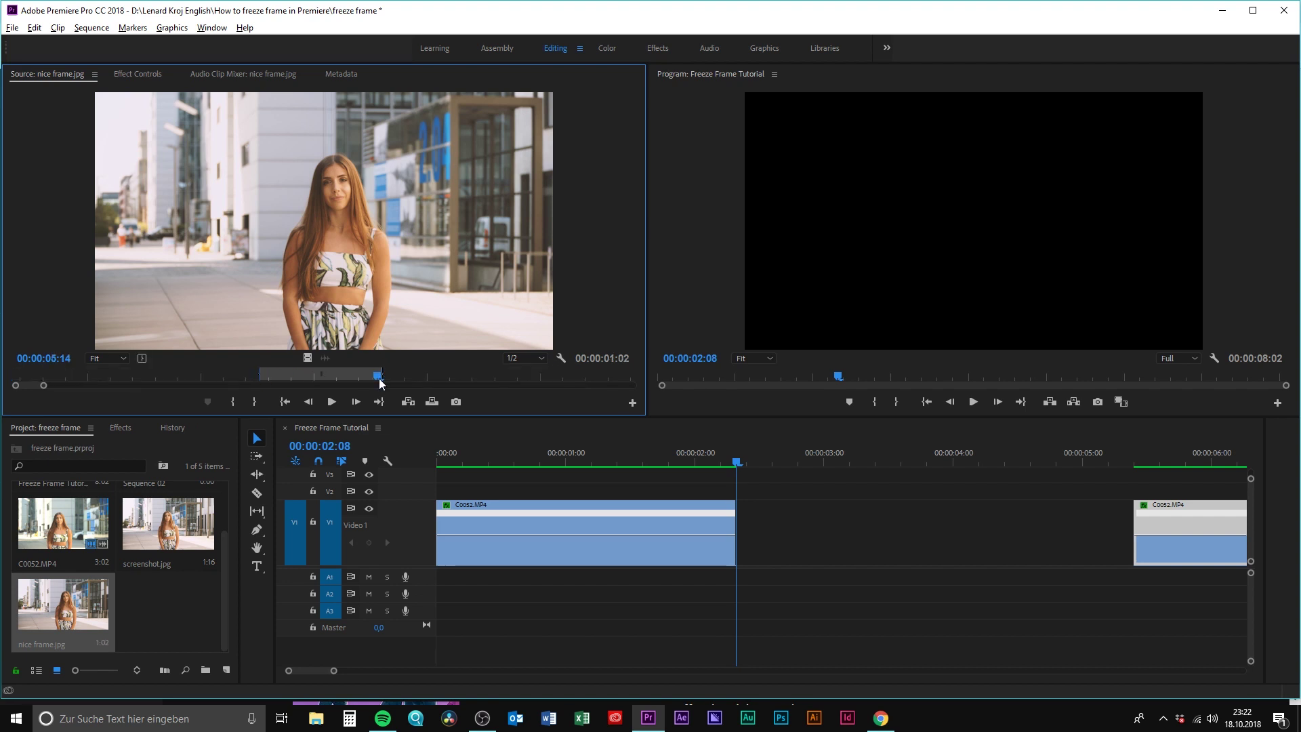
# Place the marked nice frame.jpg at the cut on V1, extended to about 2.5 seconds, and close the leftover gap before the second clip part.
pyautogui.moveTo(328, 265); pyautogui.dragTo(744, 528)
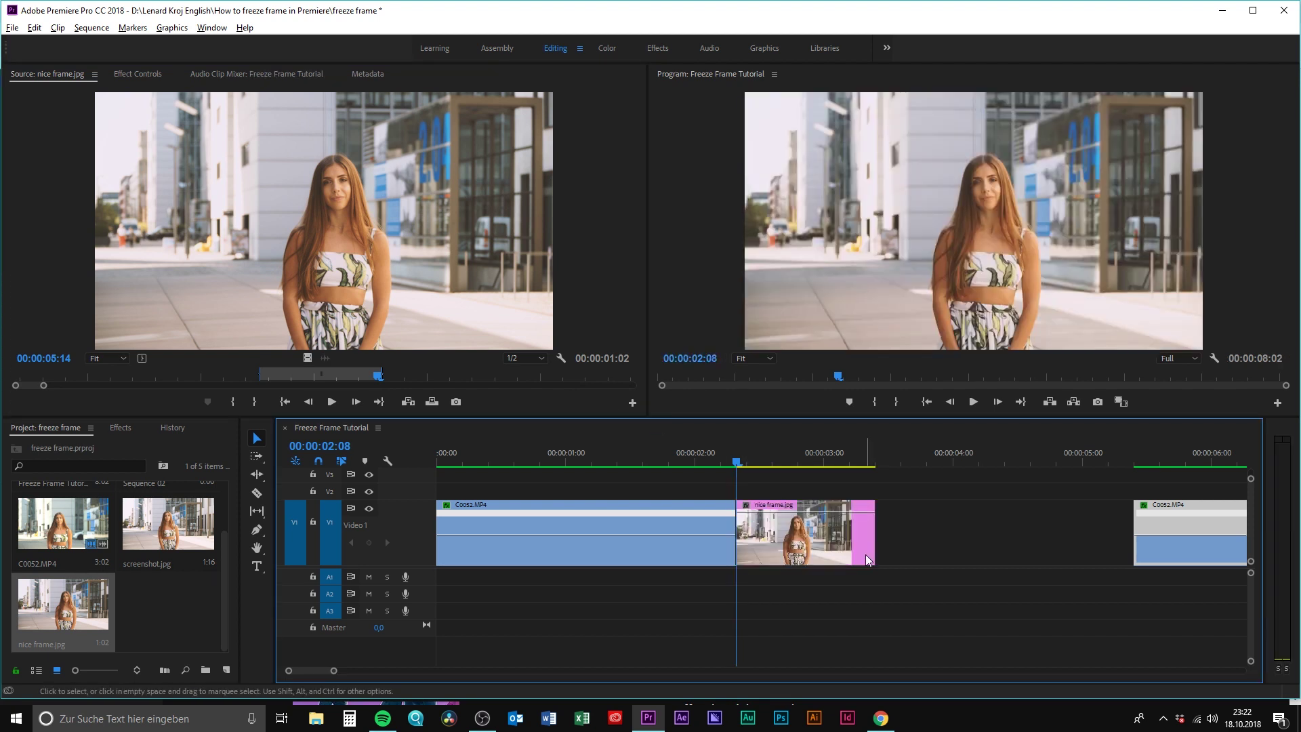
pyautogui.moveTo(871, 548); pyautogui.dragTo(1055, 568)
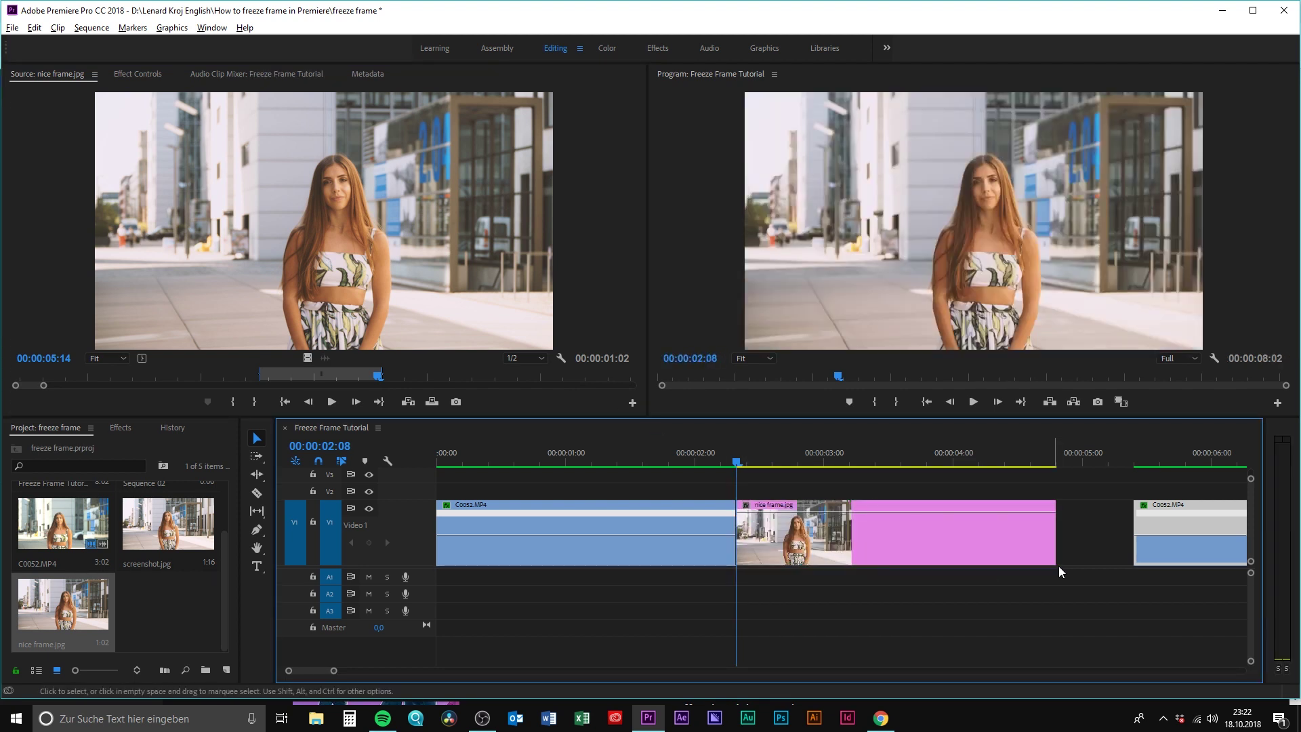
pyautogui.click(1097, 542)
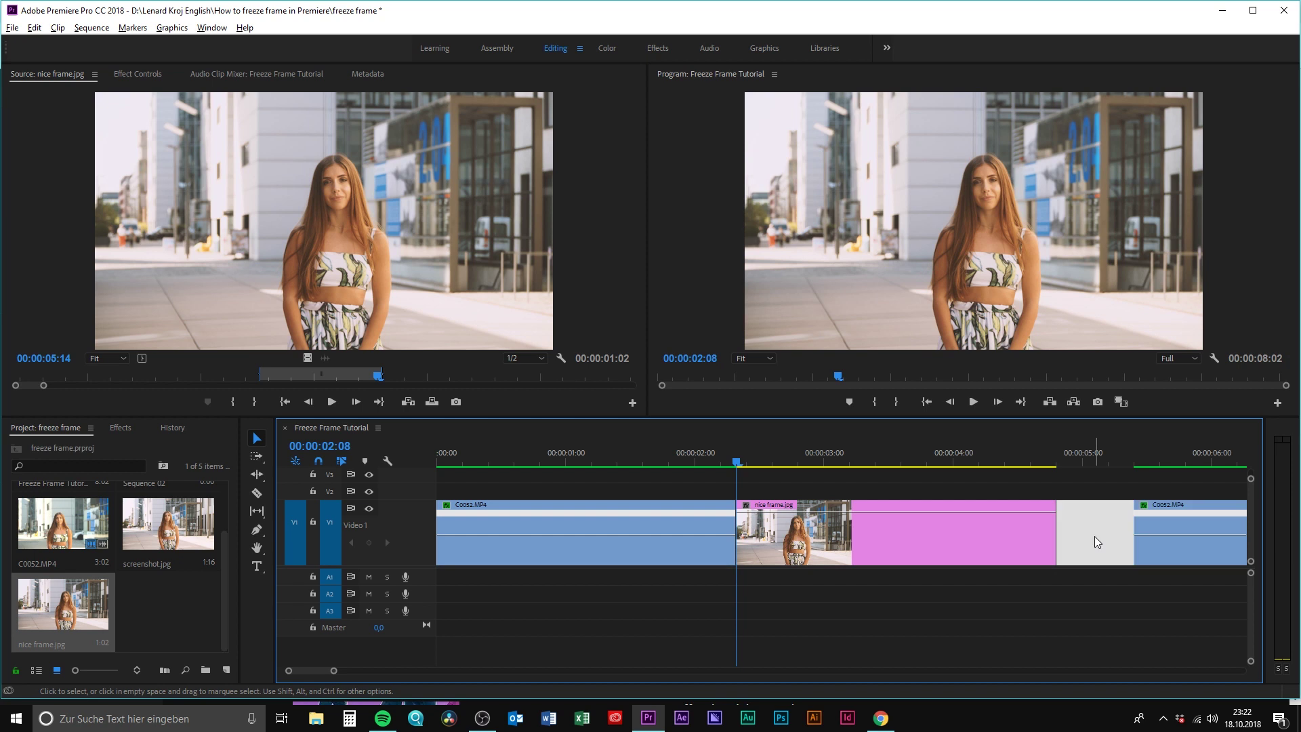
pyautogui.press('Delete')
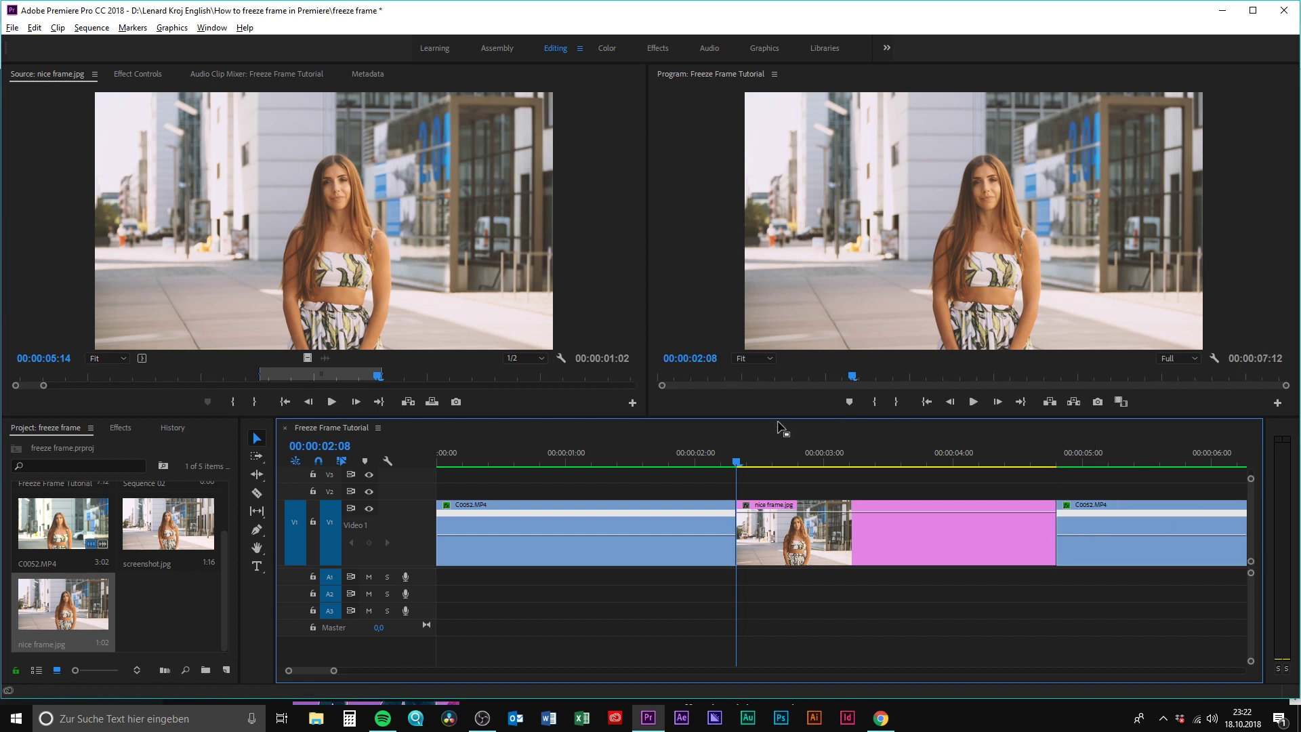
# Play the sequence across both cuts to review the freeze frame, stopping within the still at 00:00:03:18.
pyautogui.moveTo(771, 451); pyautogui.dragTo(515, 457)
pyautogui.press('space')
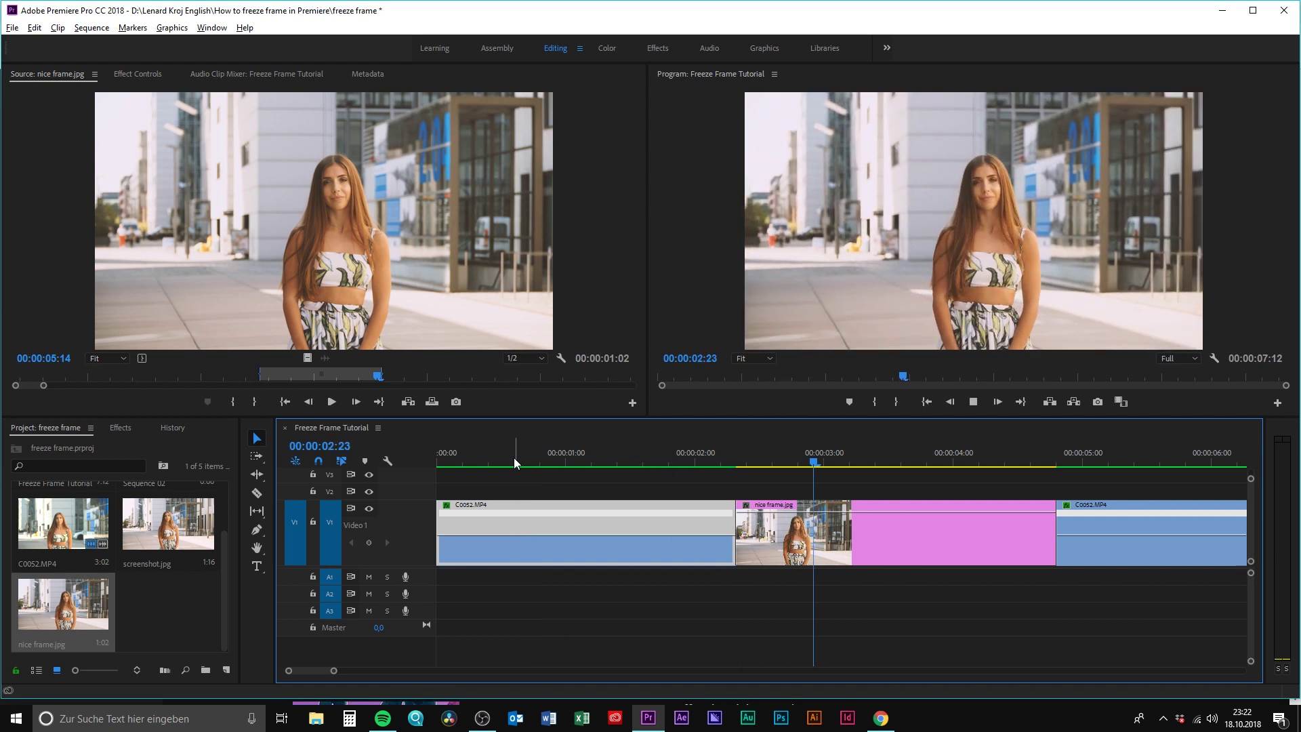
pyautogui.press('space')
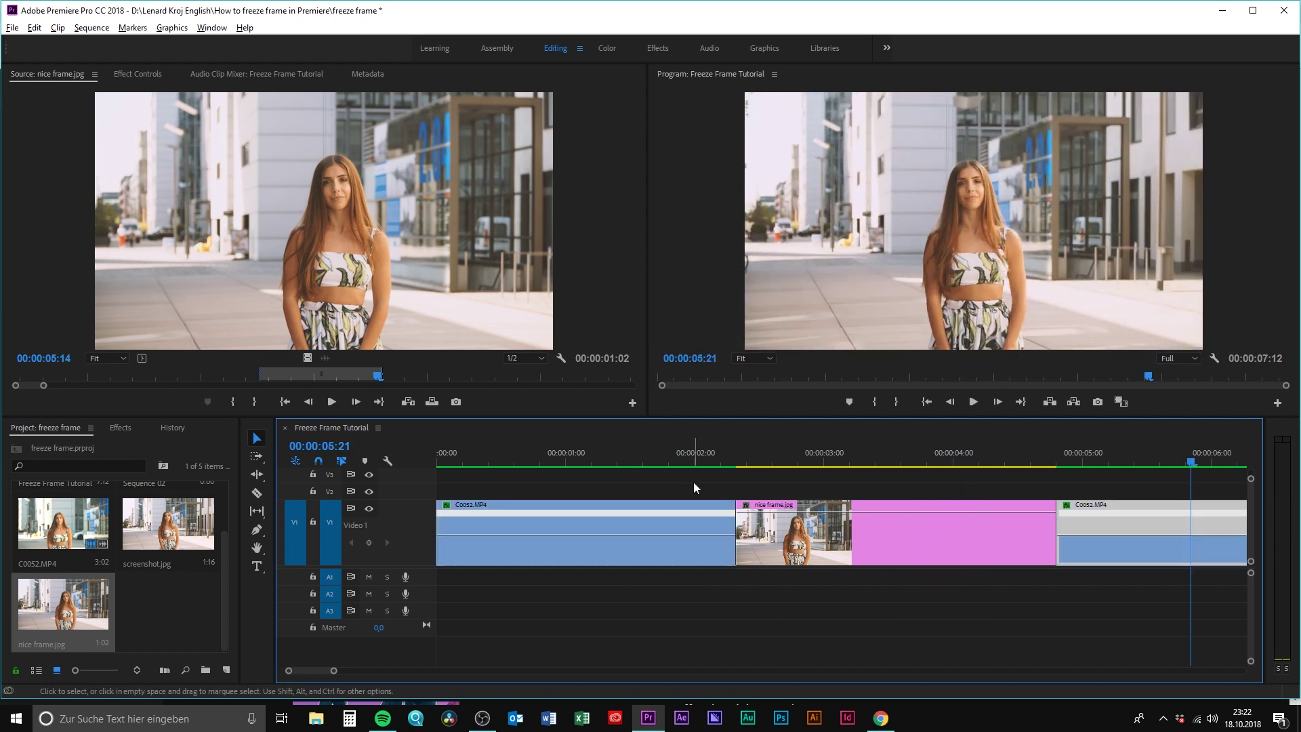
pyautogui.moveTo(717, 465); pyautogui.dragTo(851, 462)
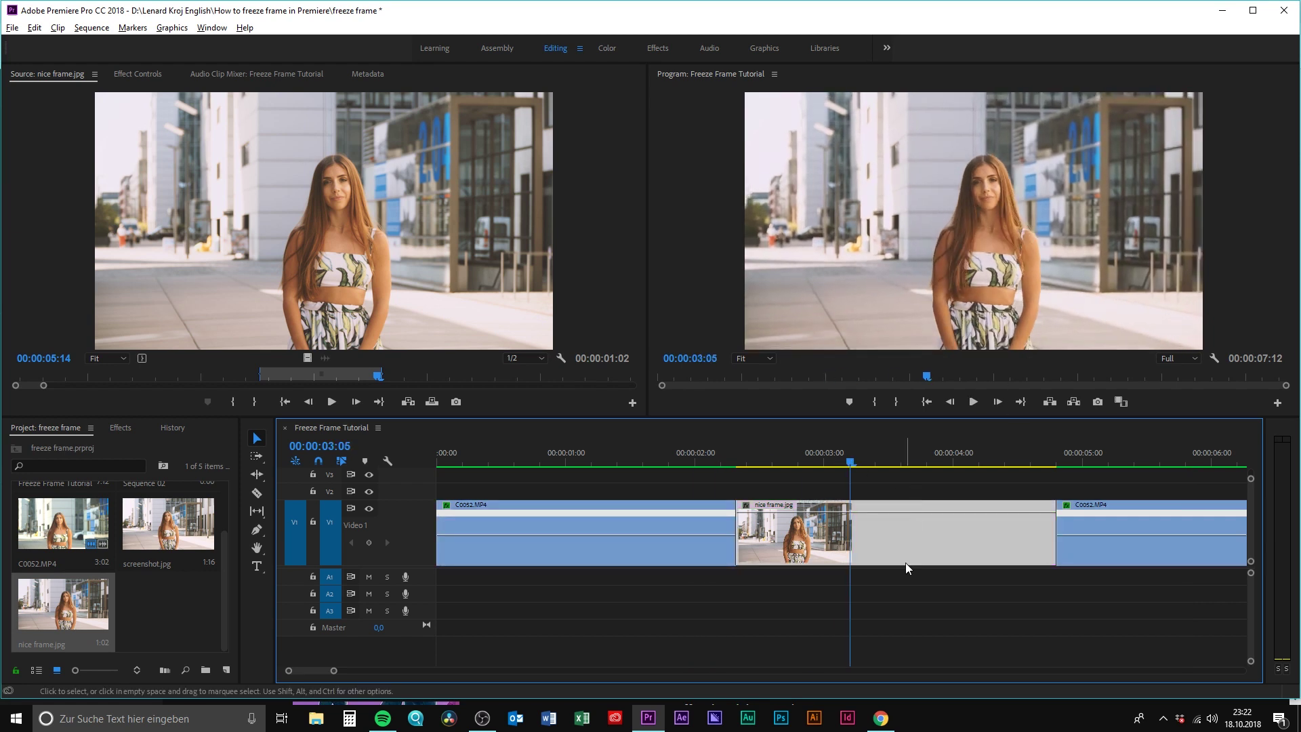
pyautogui.press('-')
pyautogui.press('-')
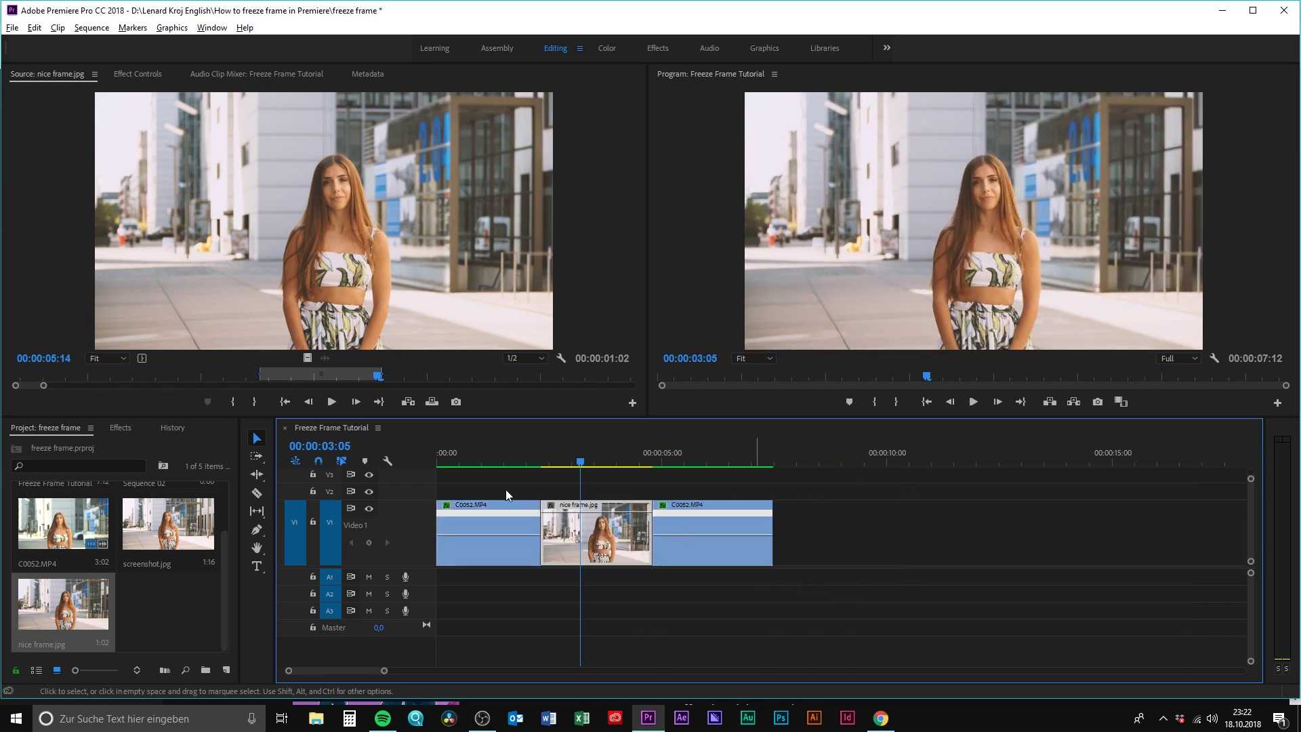
pyautogui.moveTo(515, 458); pyautogui.dragTo(454, 466)
pyautogui.press('space')
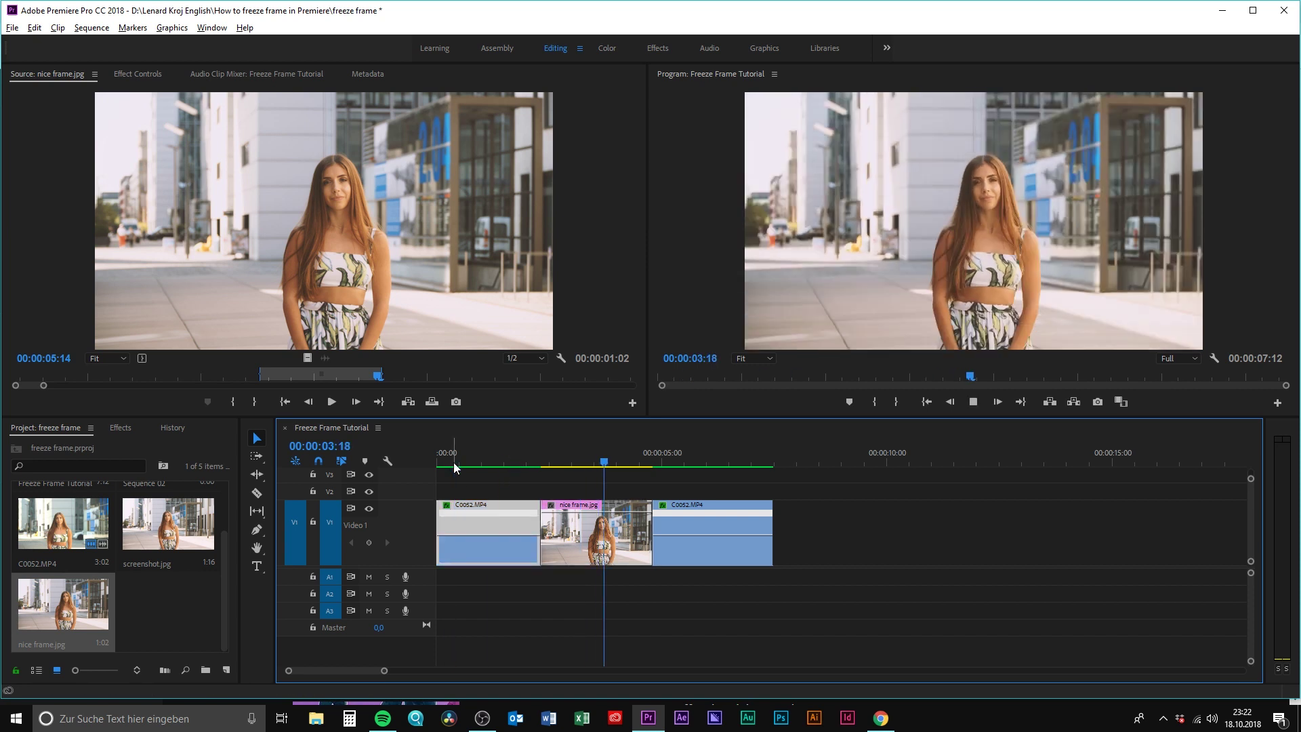
pyautogui.click(454, 466)
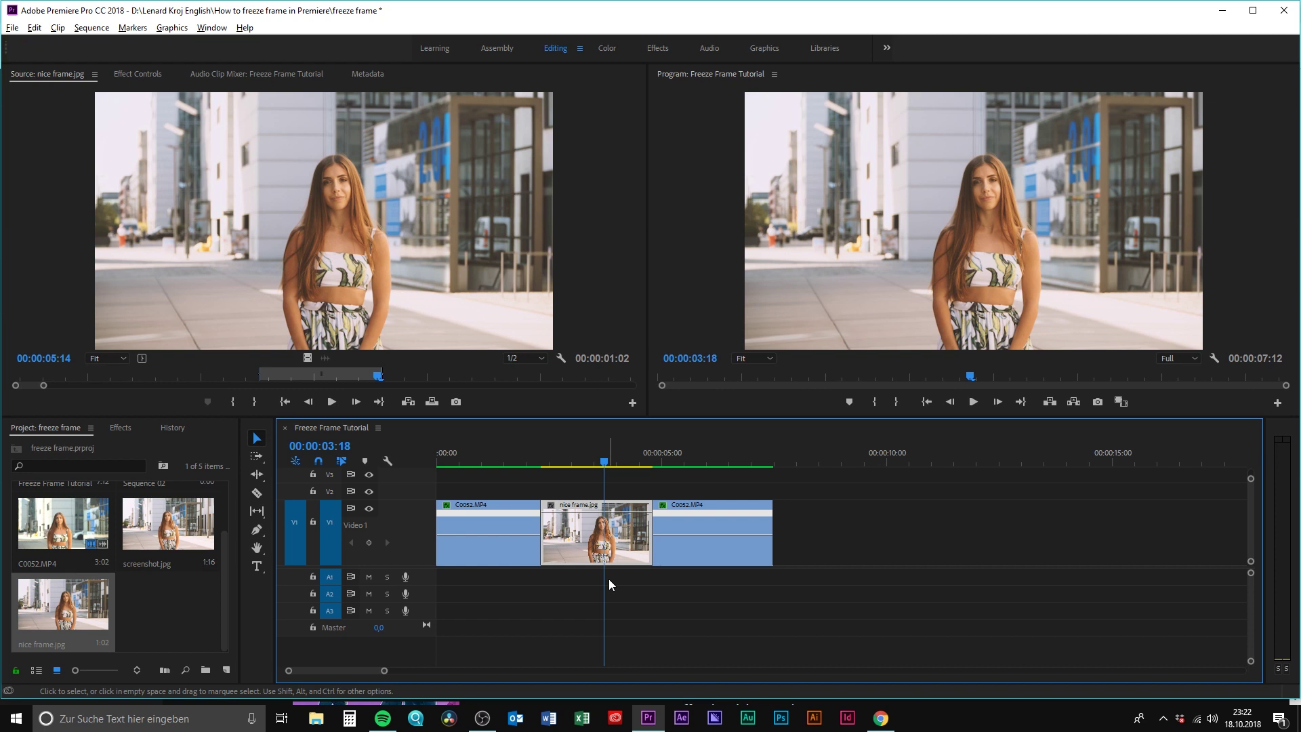
# Add a text layer reading "Her name" at 00:00:03:18 and place it in the lower-left area of the picture, beside the woman.
pyautogui.hotkey('ctrl', 't')
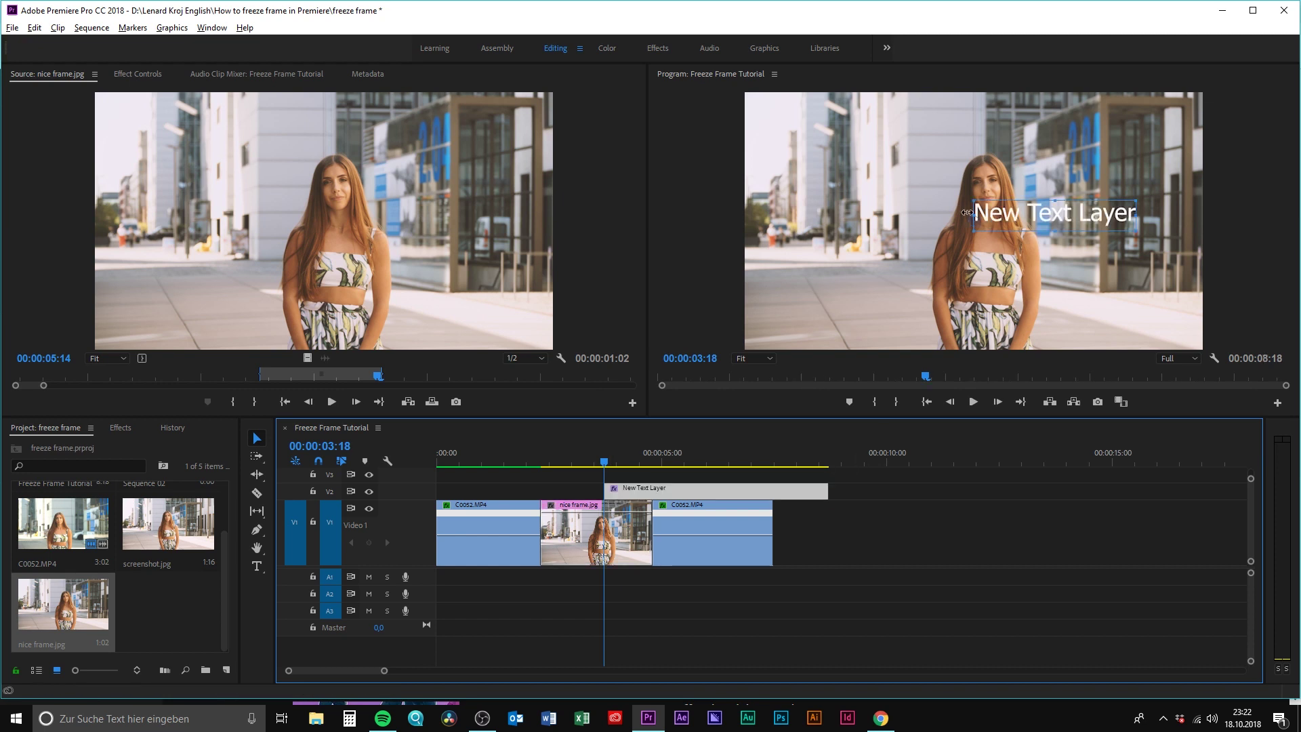
pyautogui.press('t')
pyautogui.click(1021, 216)
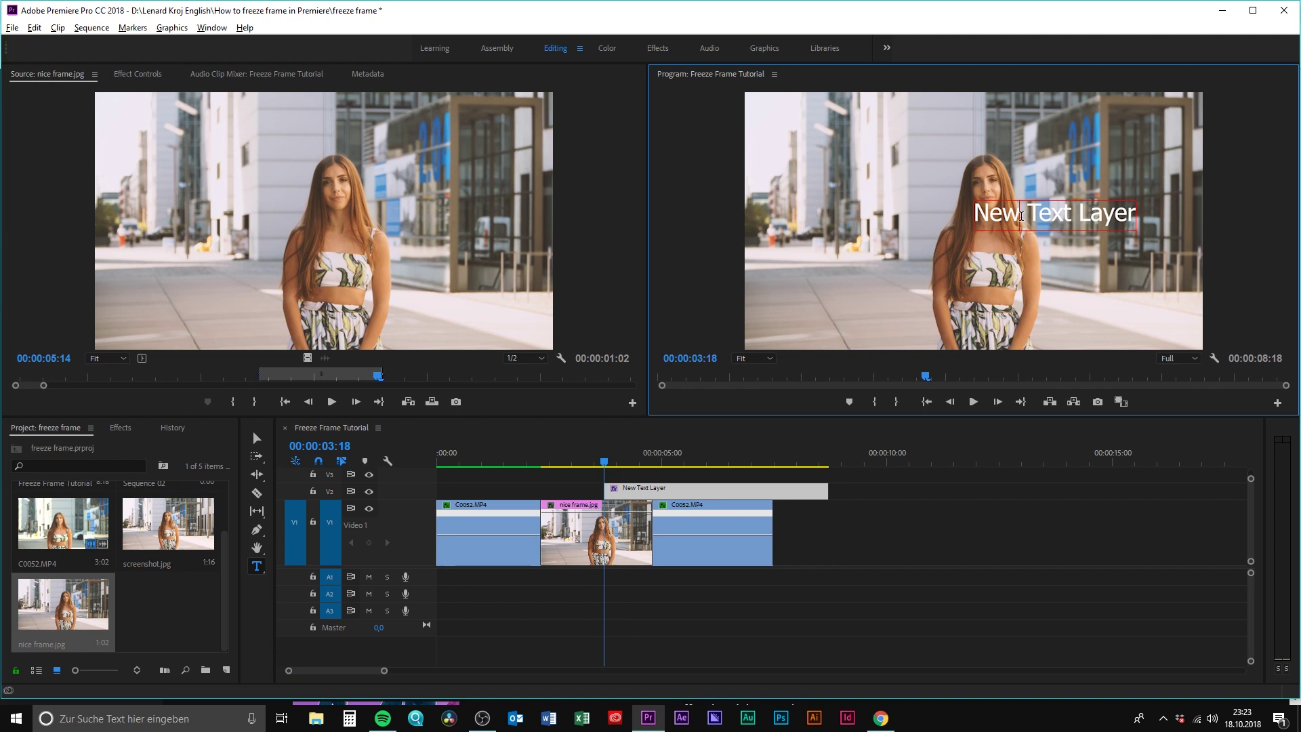
pyautogui.hotkey('ctrl', 'a')
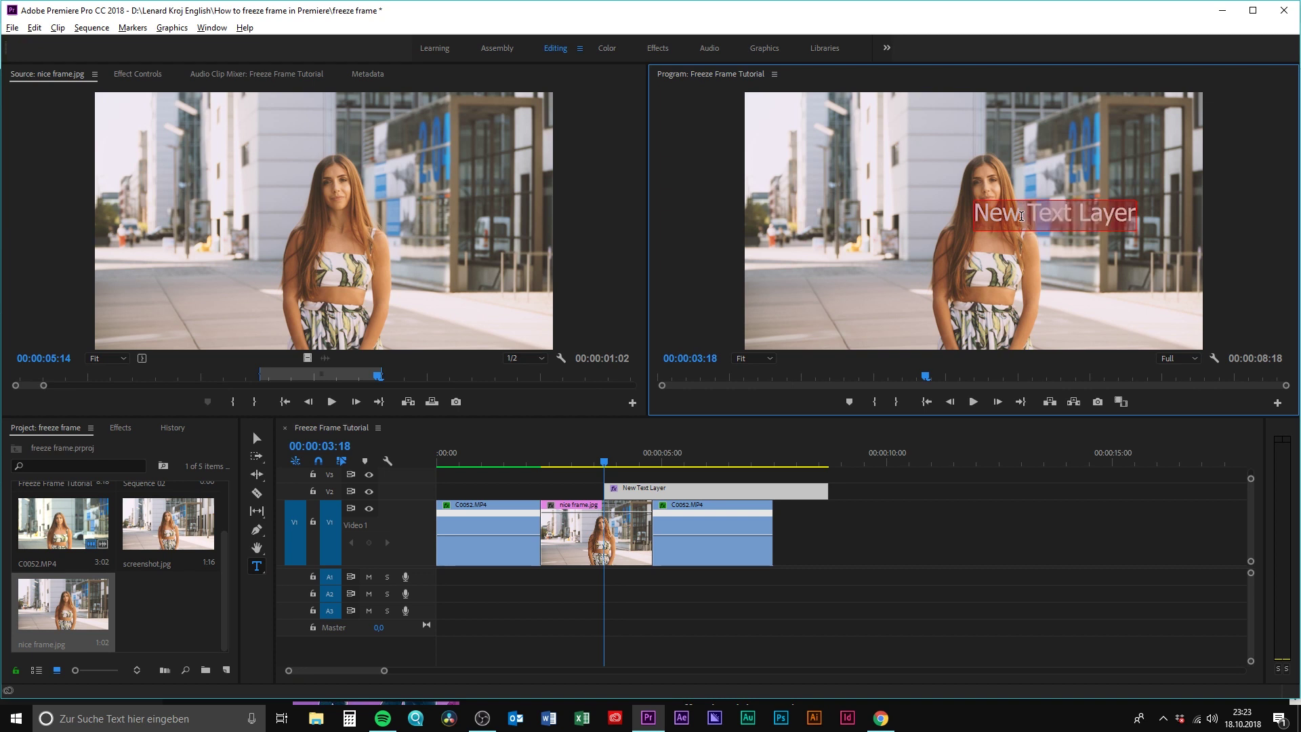
pyautogui.write('Her name')
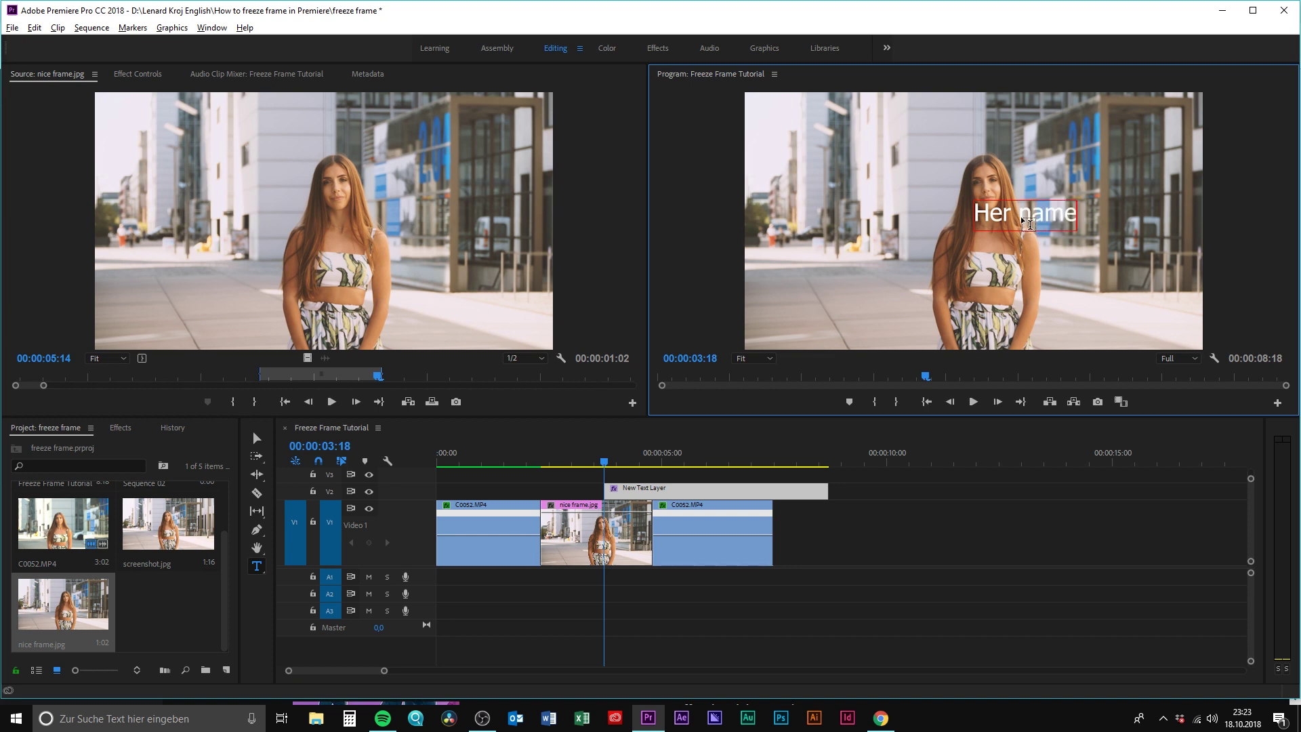
pyautogui.click(261, 442)
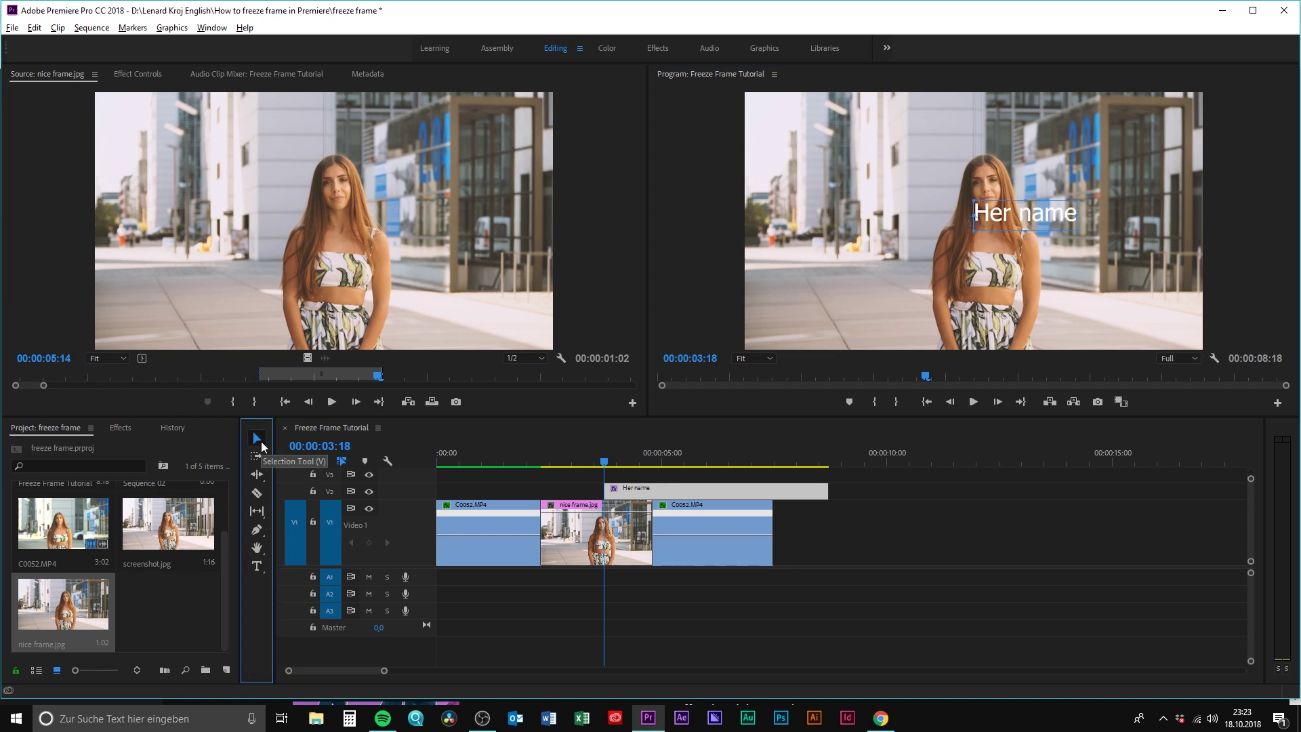
pyautogui.moveTo(994, 218); pyautogui.dragTo(844, 315)
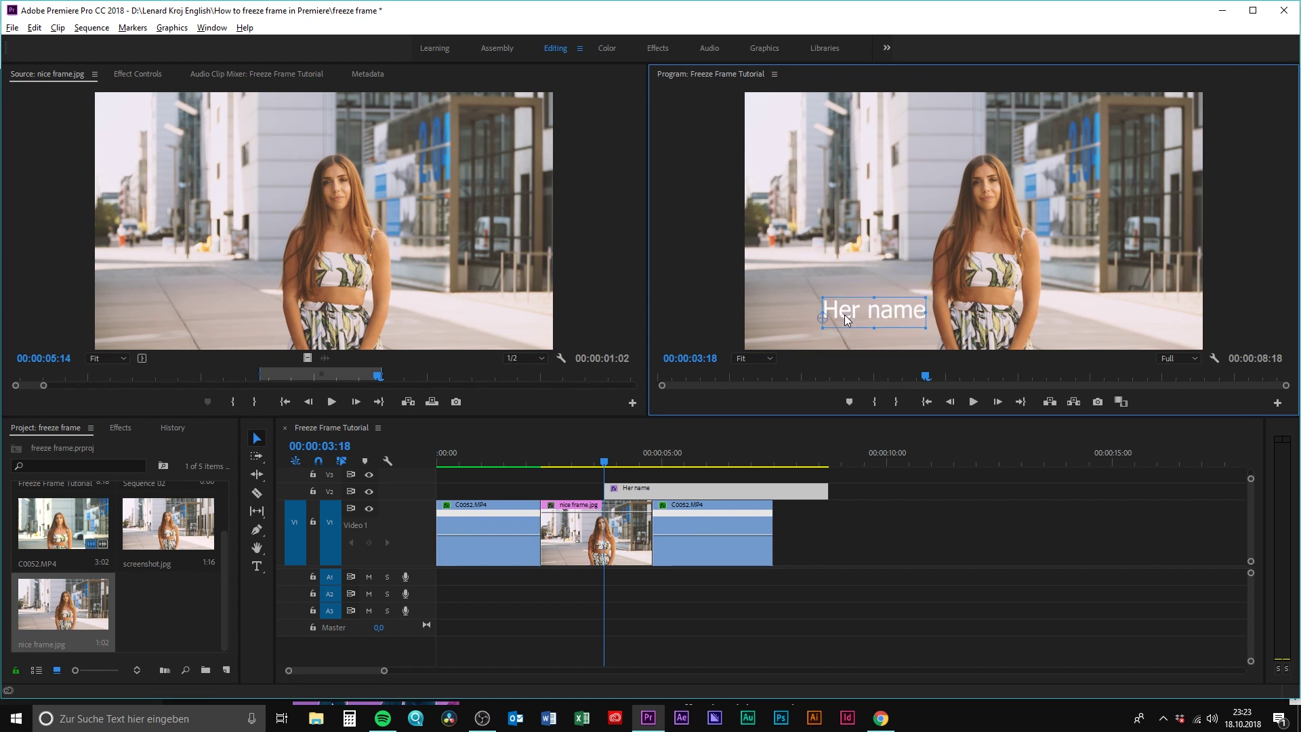
# Trim the "Her name" title on V2 to run from shortly before the still to shortly after it, about 3.4 seconds.
pyautogui.click(878, 574)
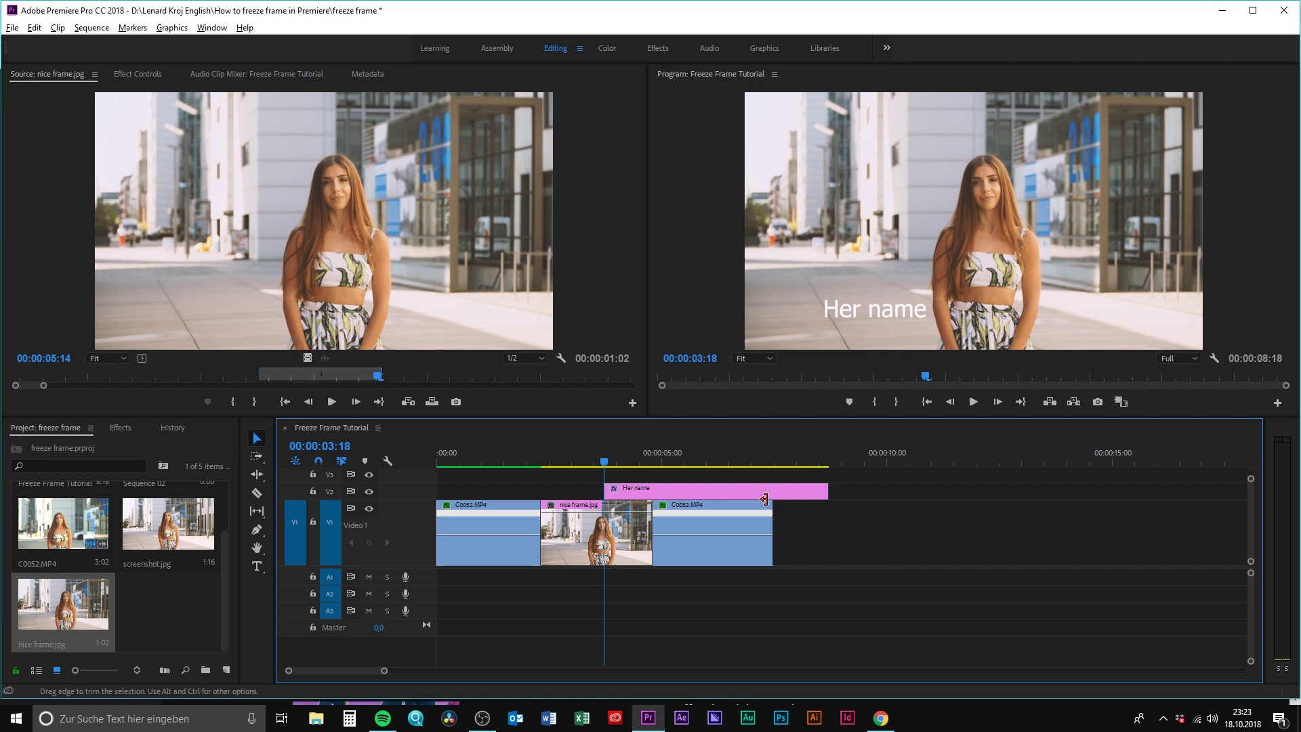
pyautogui.moveTo(758, 495); pyautogui.dragTo(661, 496)
pyautogui.moveTo(507, 488); pyautogui.dragTo(521, 488)
pyautogui.moveTo(721, 488); pyautogui.dragTo(673, 487)
# Apply a Cross Dissolve to the start and end of the "Her name" title and play back the result.
pyautogui.click(120, 429)
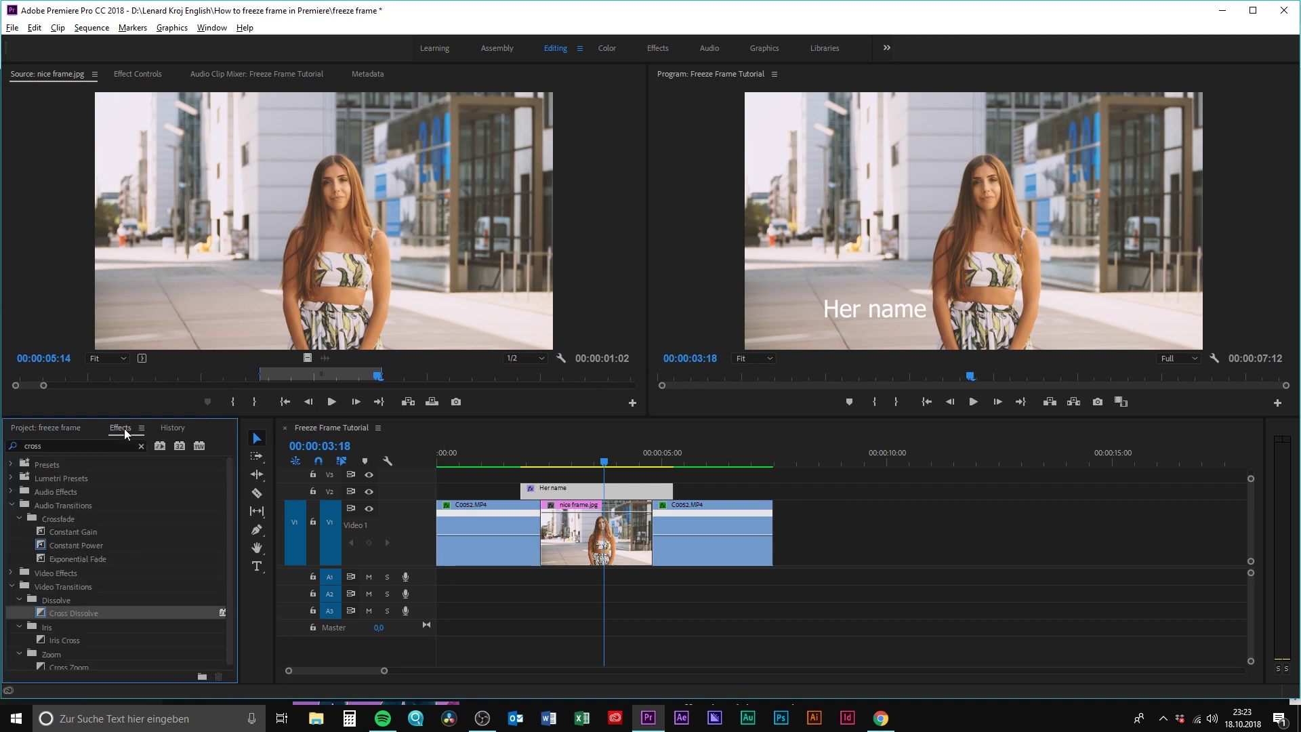
pyautogui.moveTo(71, 611); pyautogui.dragTo(526, 489)
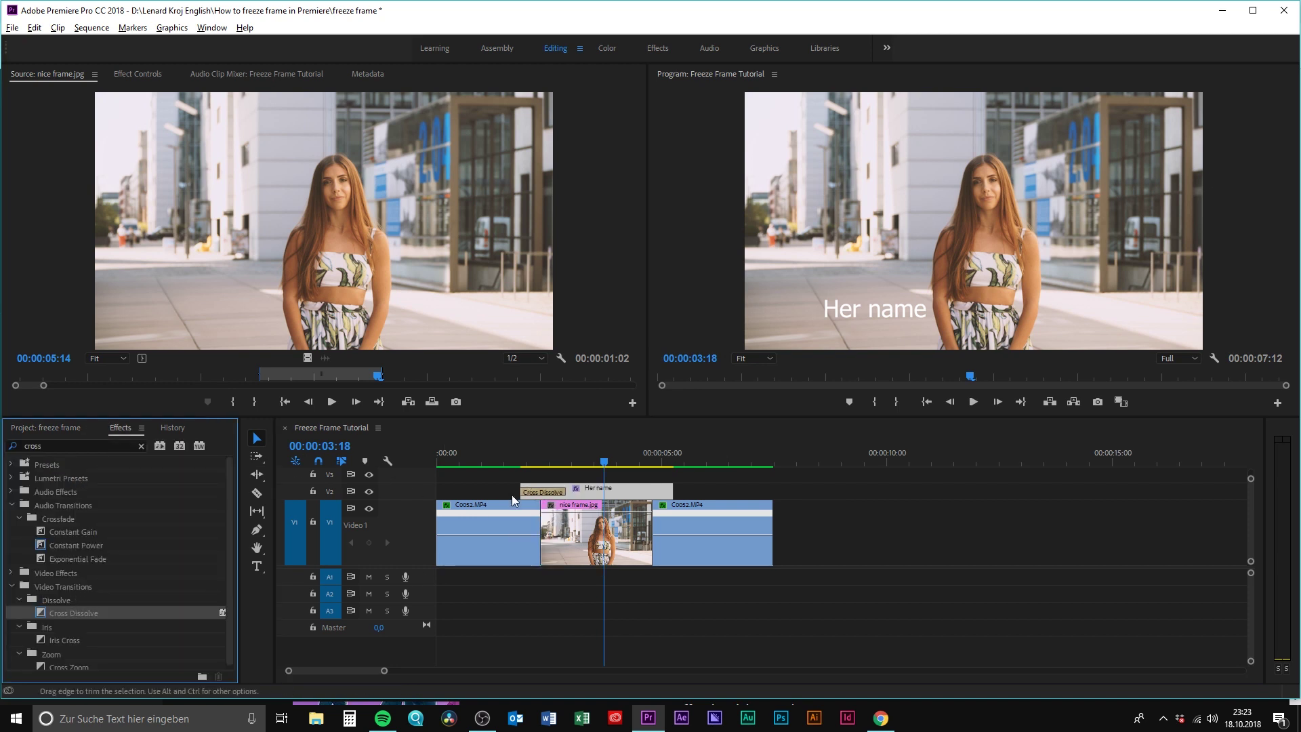
pyautogui.moveTo(88, 613); pyautogui.dragTo(673, 489)
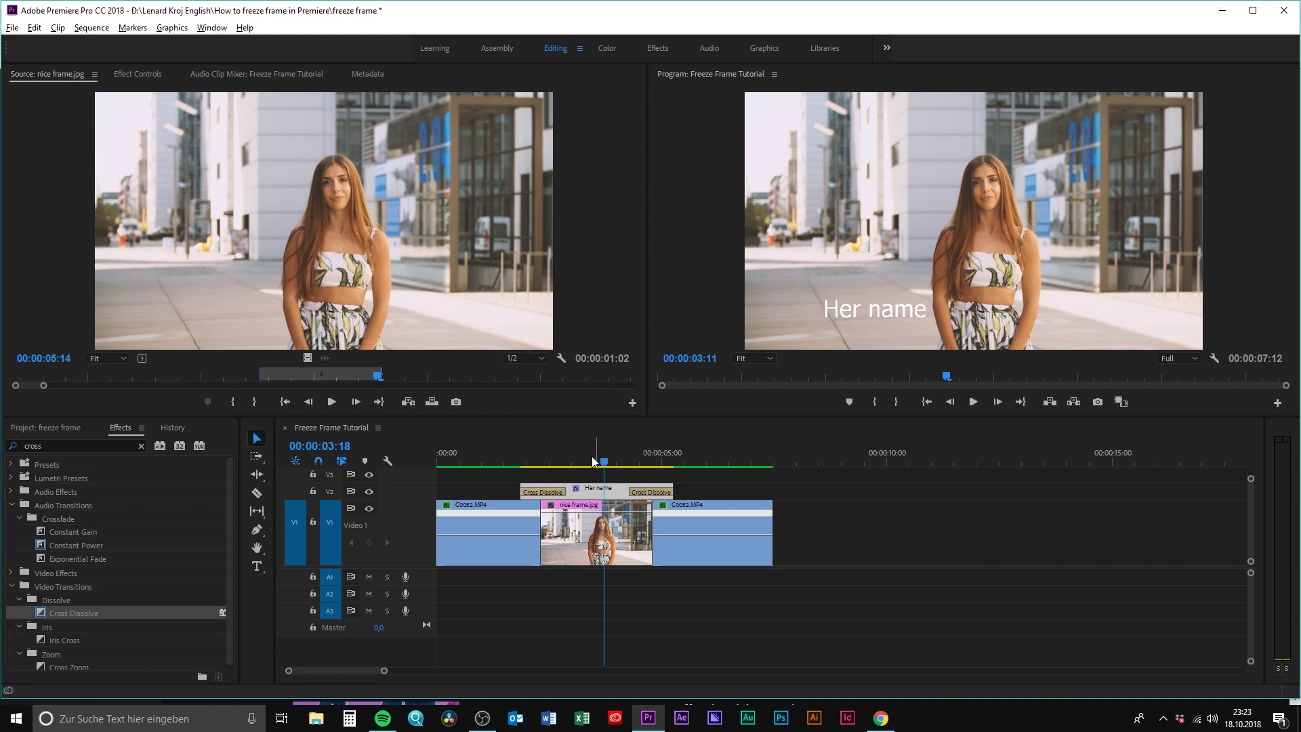
pyautogui.moveTo(603, 462); pyautogui.dragTo(472, 466)
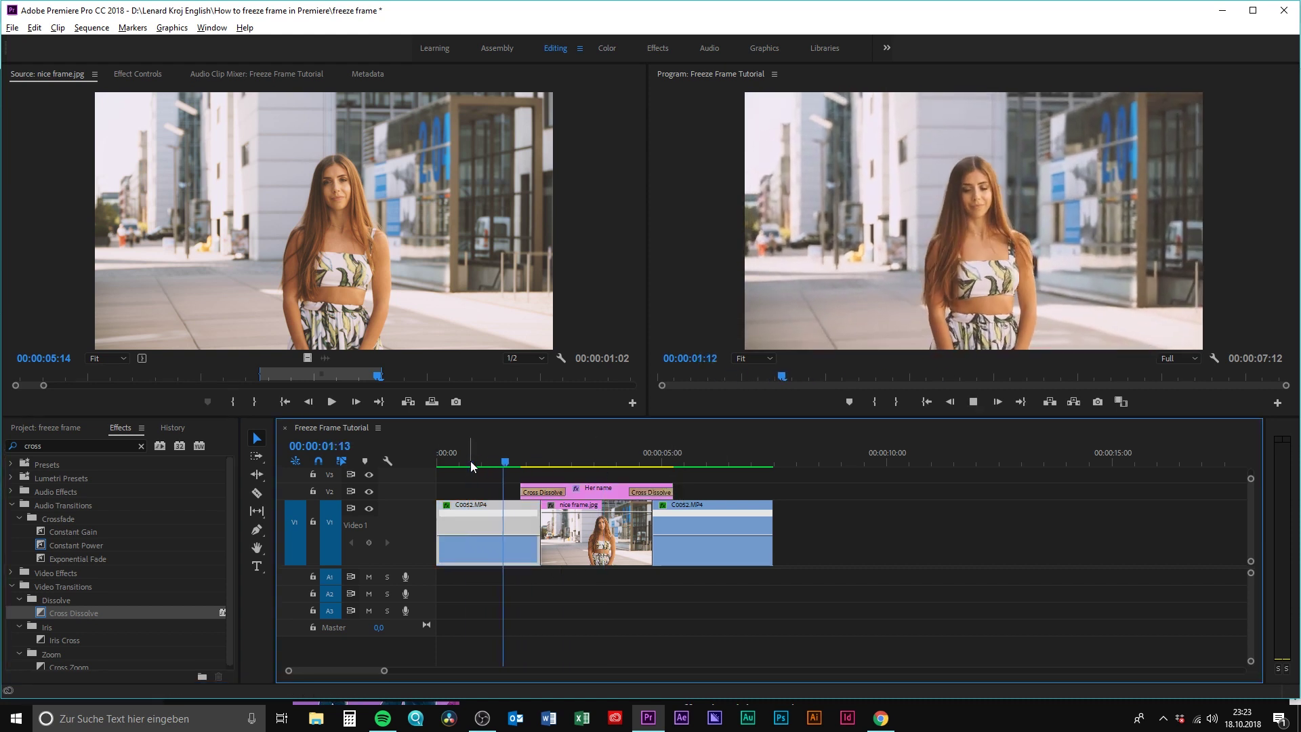